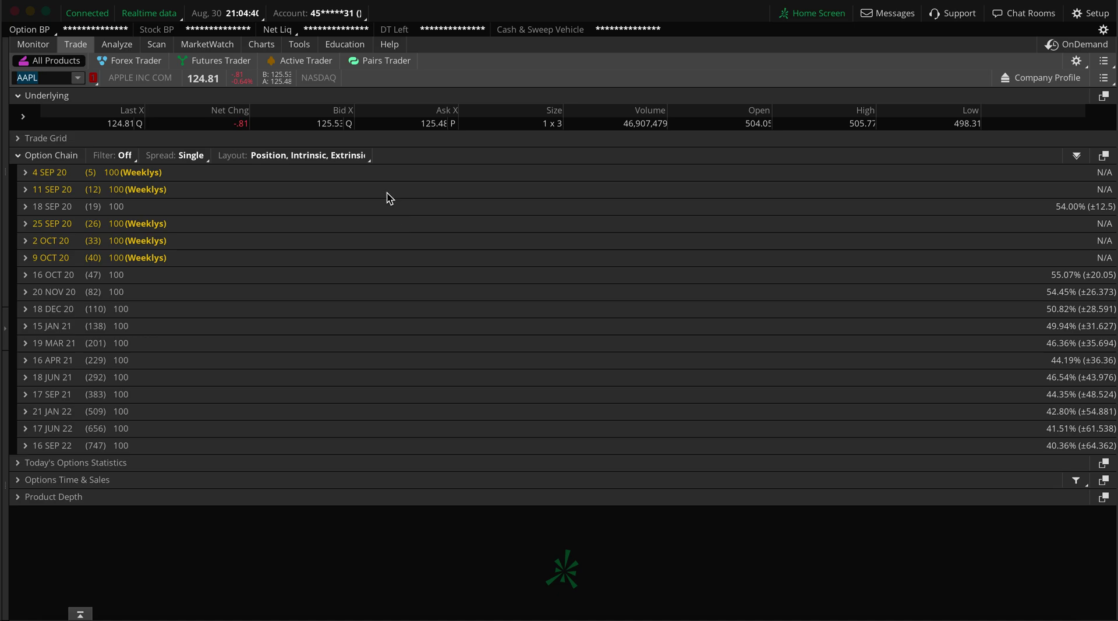
# Open the AAPL chart and examine its evening price action and the list of added studies.
pyautogui.click(262, 45)
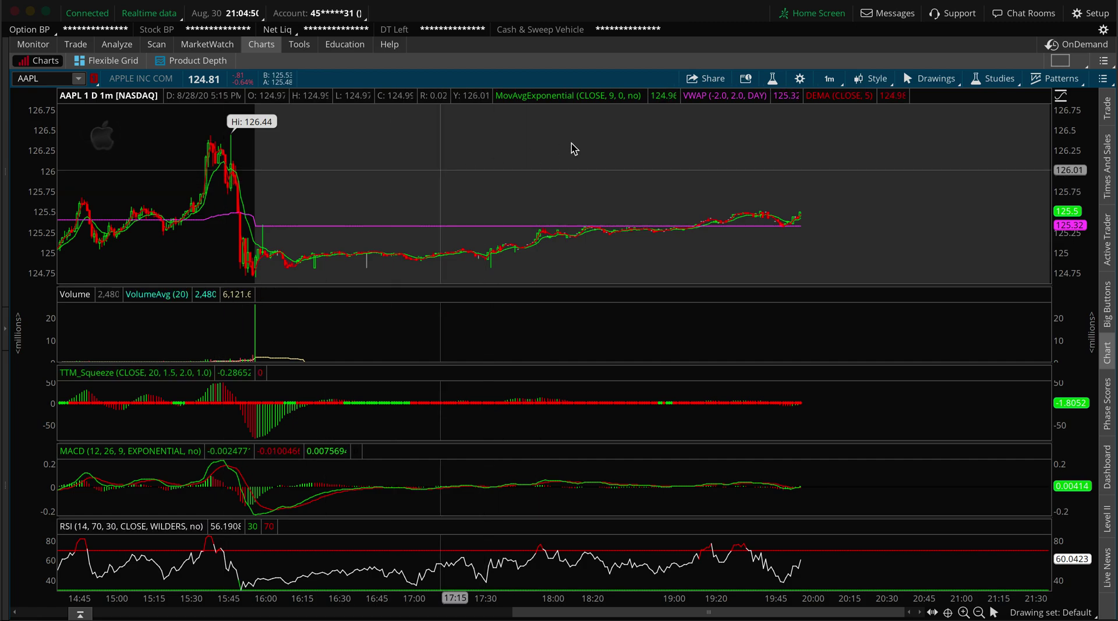
pyautogui.moveTo(534, 135)
pyautogui.mouseDown()
pyautogui.moveTo(719, 257)
pyautogui.moveTo(942, 276)
pyautogui.mouseUp()
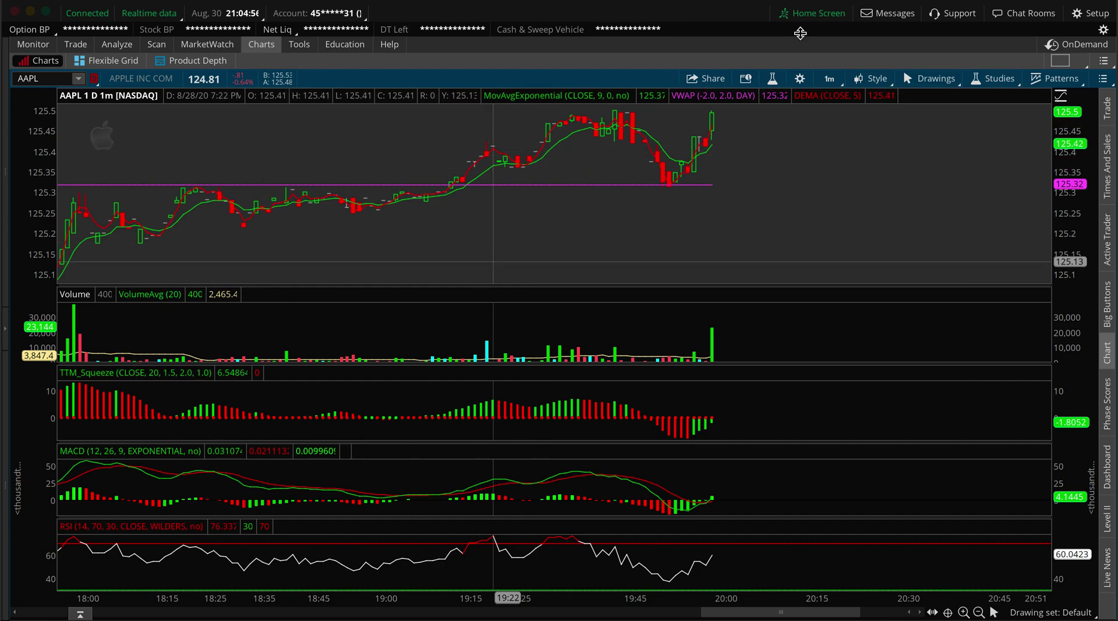
pyautogui.click(772, 78)
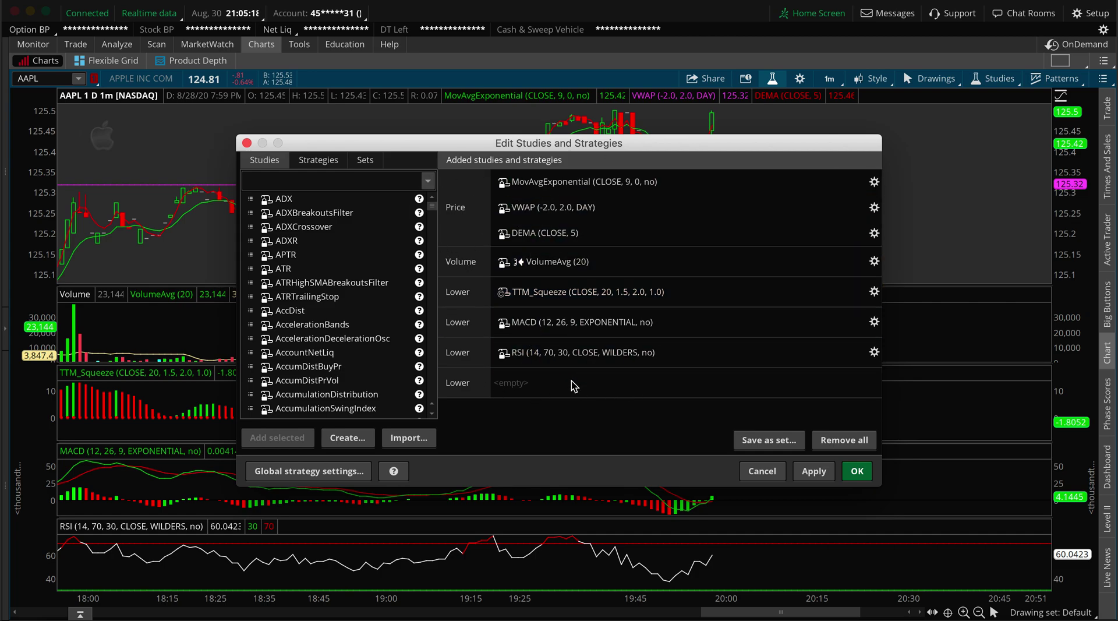
pyautogui.click(761, 472)
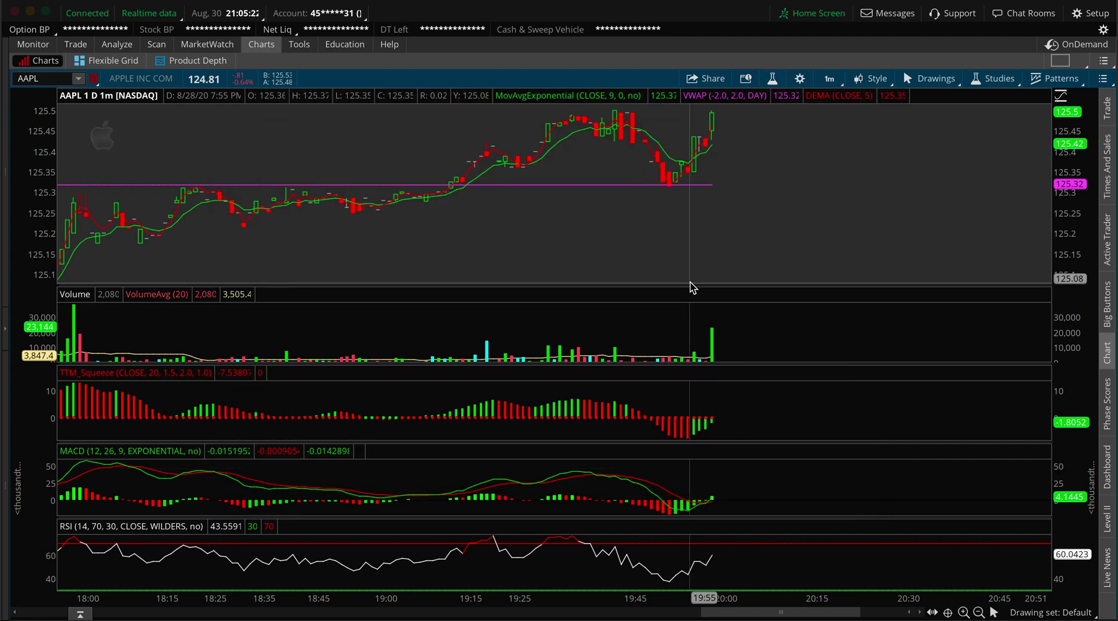
pyautogui.rightClick(269, 158)
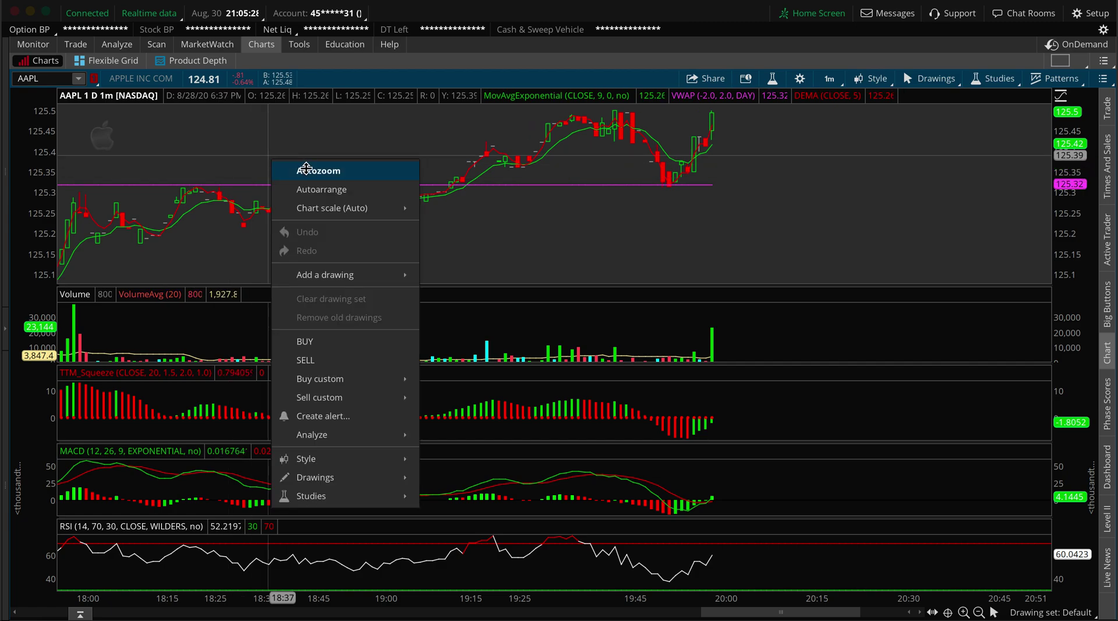
pyautogui.click(304, 171)
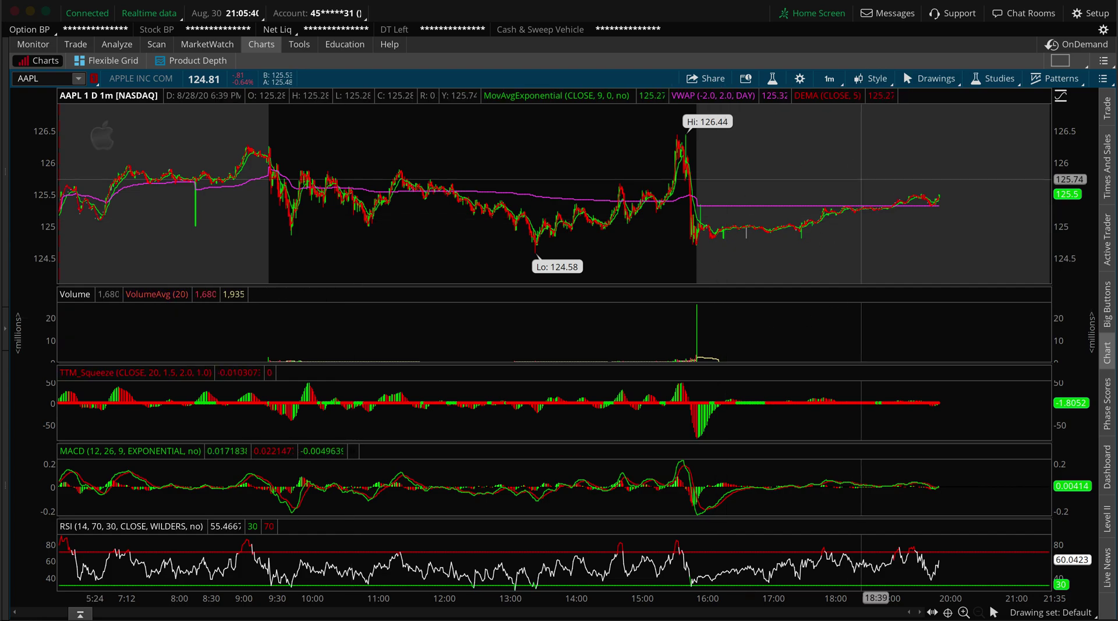
# Show live news below the chart and change the charted symbol to GOOG.
pyautogui.click(1109, 567)
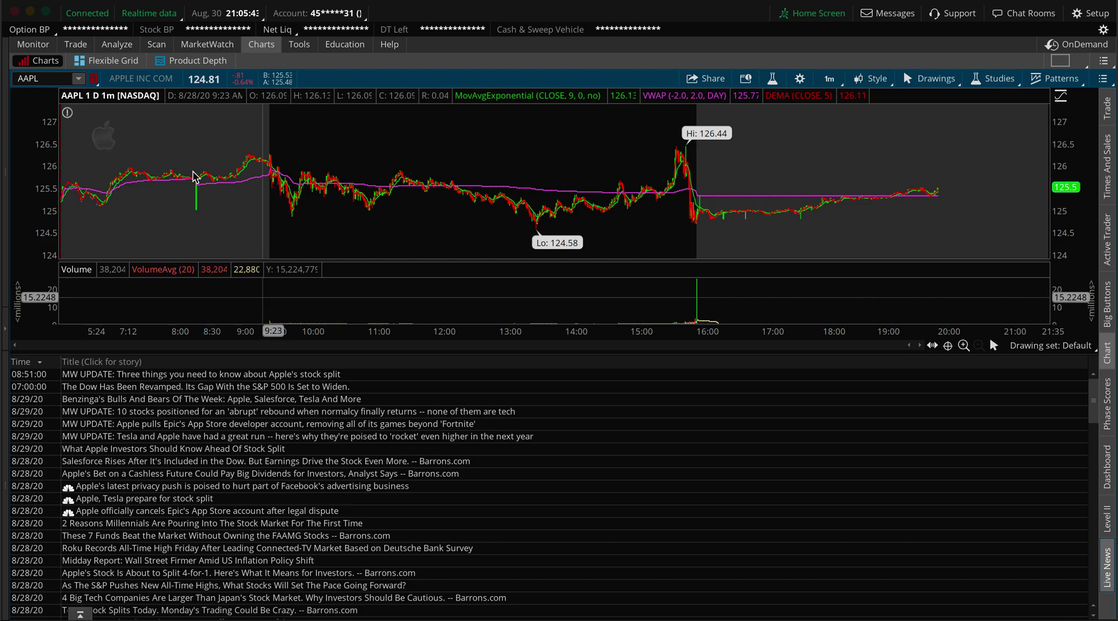
pyautogui.click(48, 83)
pyautogui.write('GOOGL')
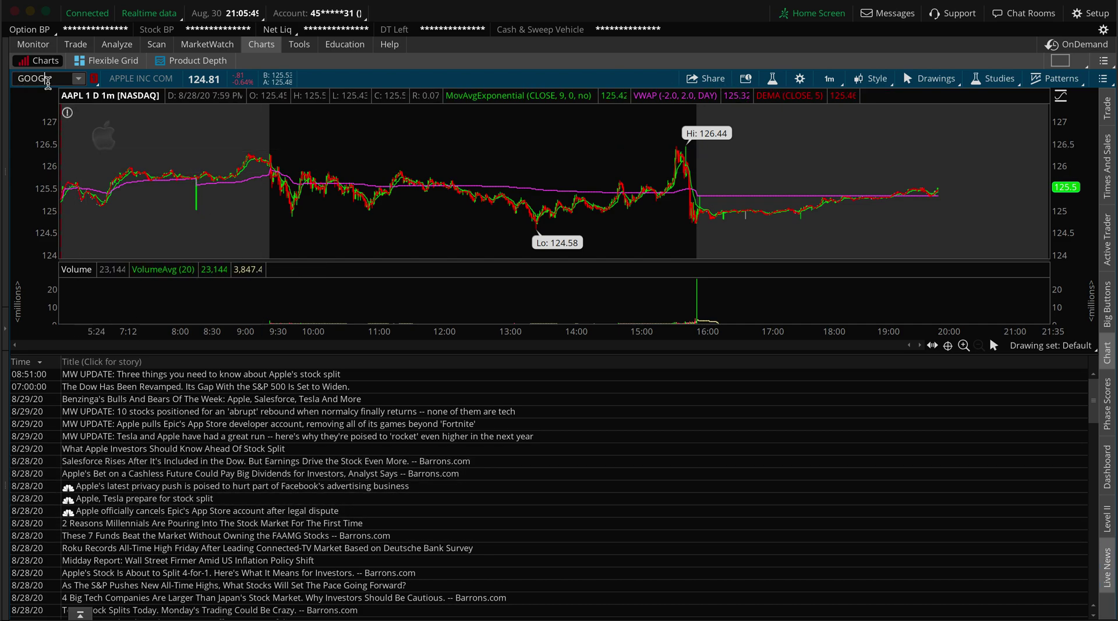
pyautogui.press('Return')
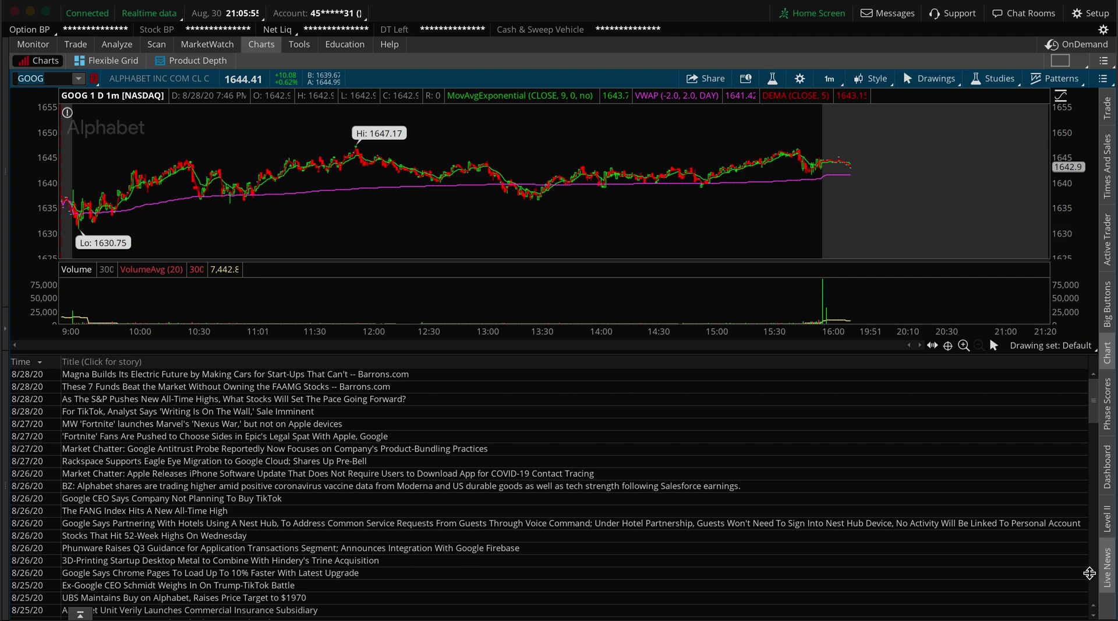
# Show and hide the Level II, Phase Scores, Big Buttons, Active Trader and Trade gadgets in turn, and close Live News.
pyautogui.click(1107, 520)
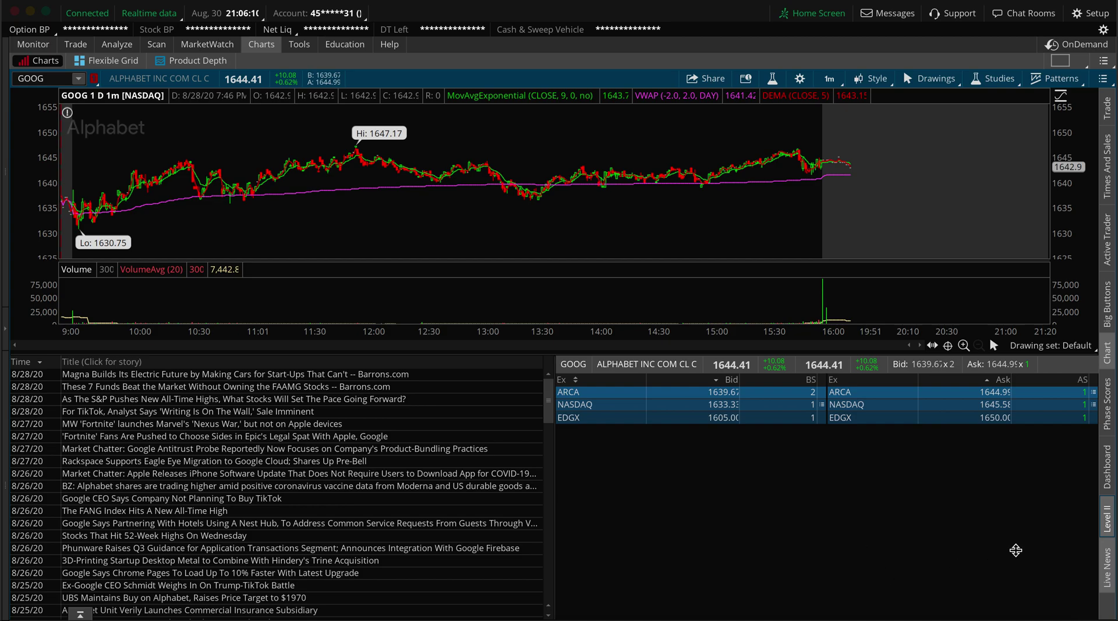
pyautogui.click(1109, 517)
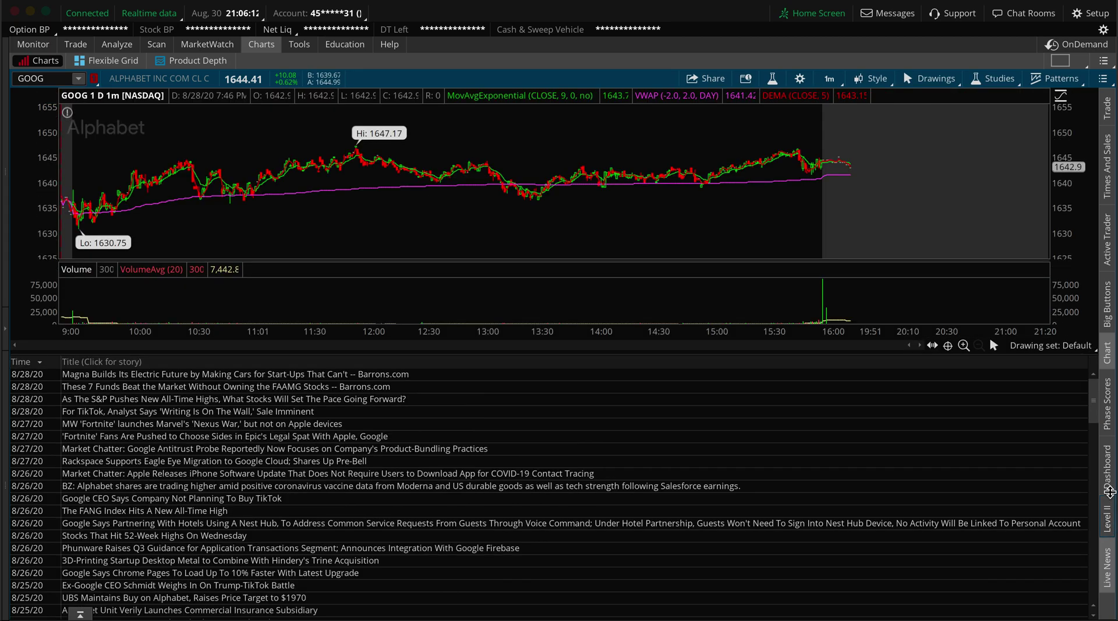
pyautogui.click(1109, 410)
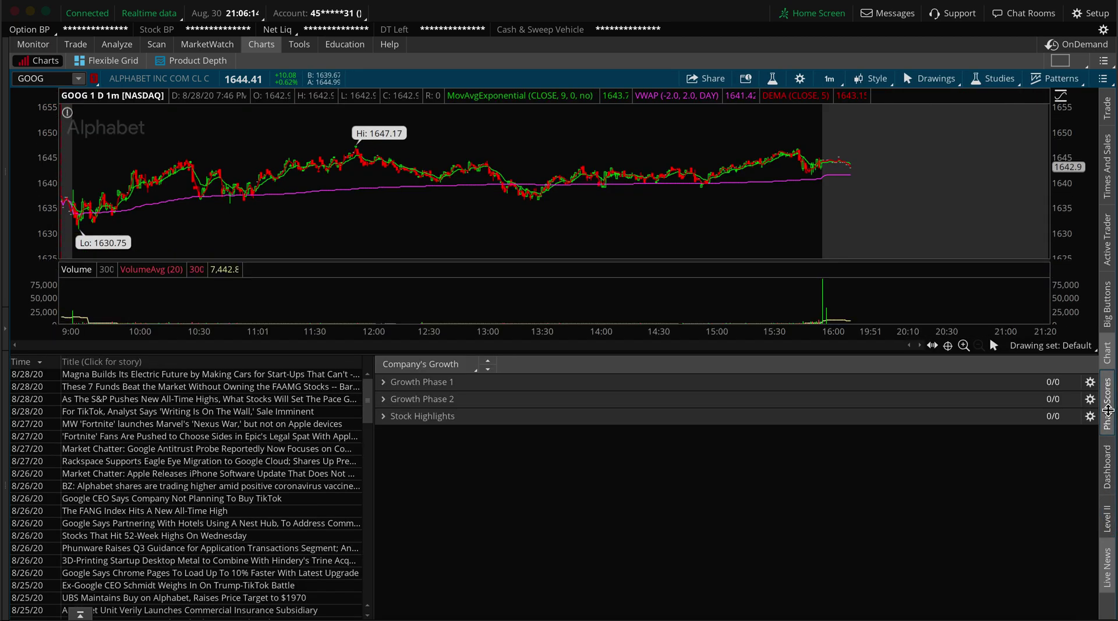
pyautogui.click(1109, 410)
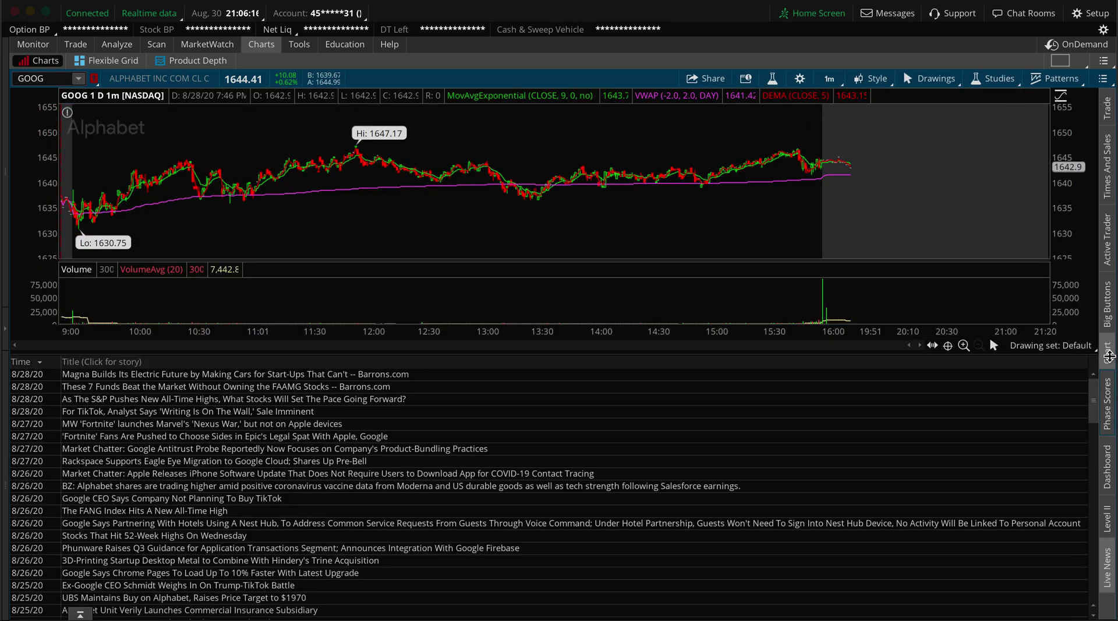
pyautogui.click(1109, 317)
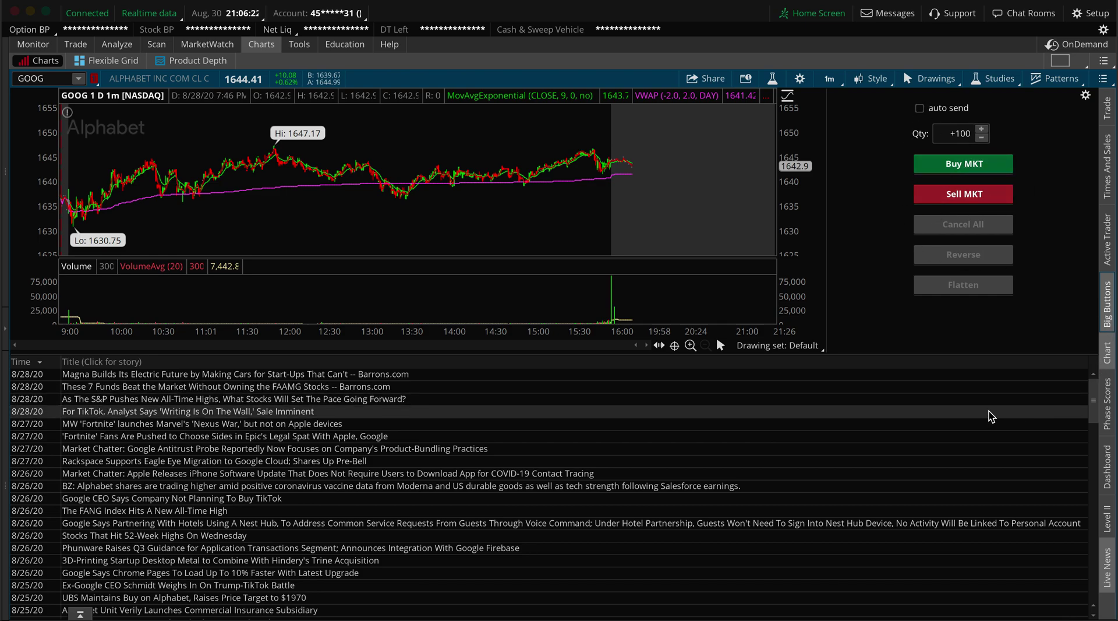
pyautogui.click(1109, 307)
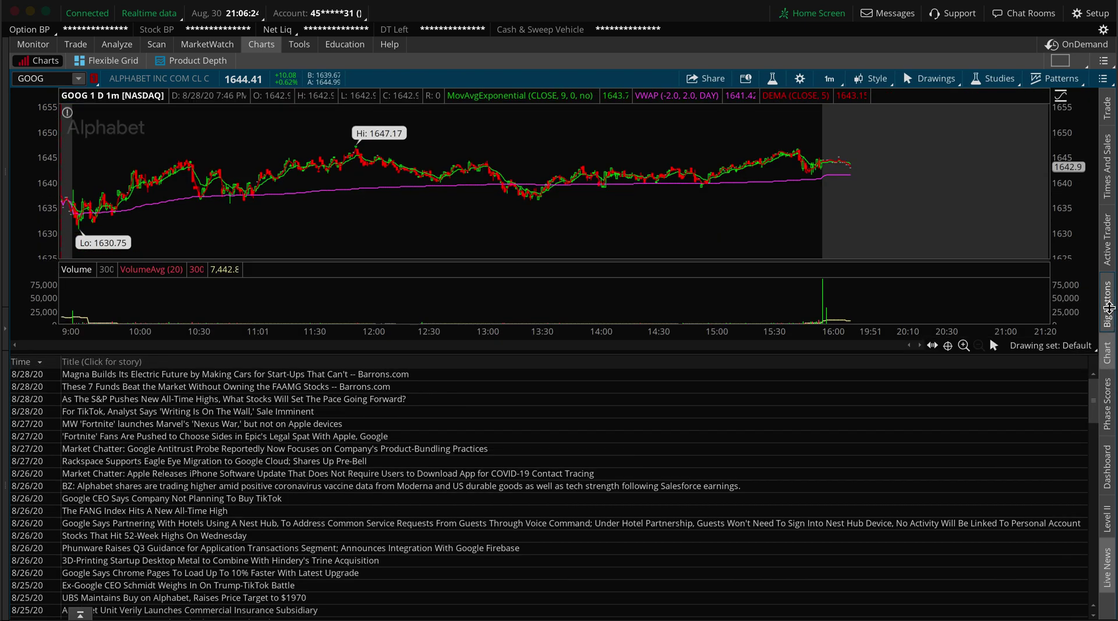
pyautogui.click(1108, 237)
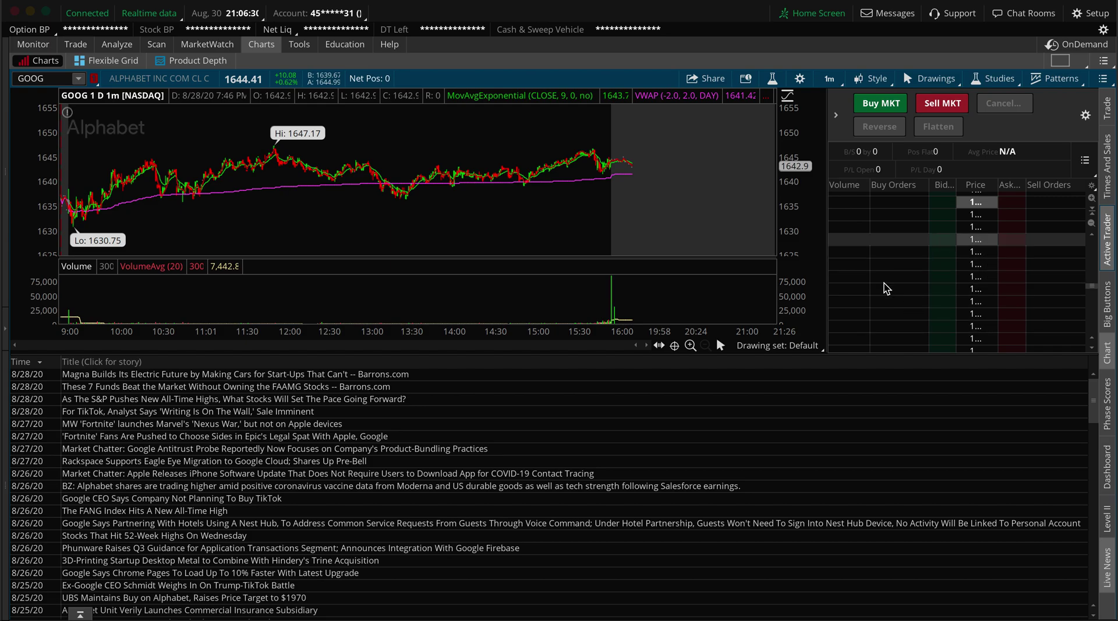
pyautogui.click(1109, 230)
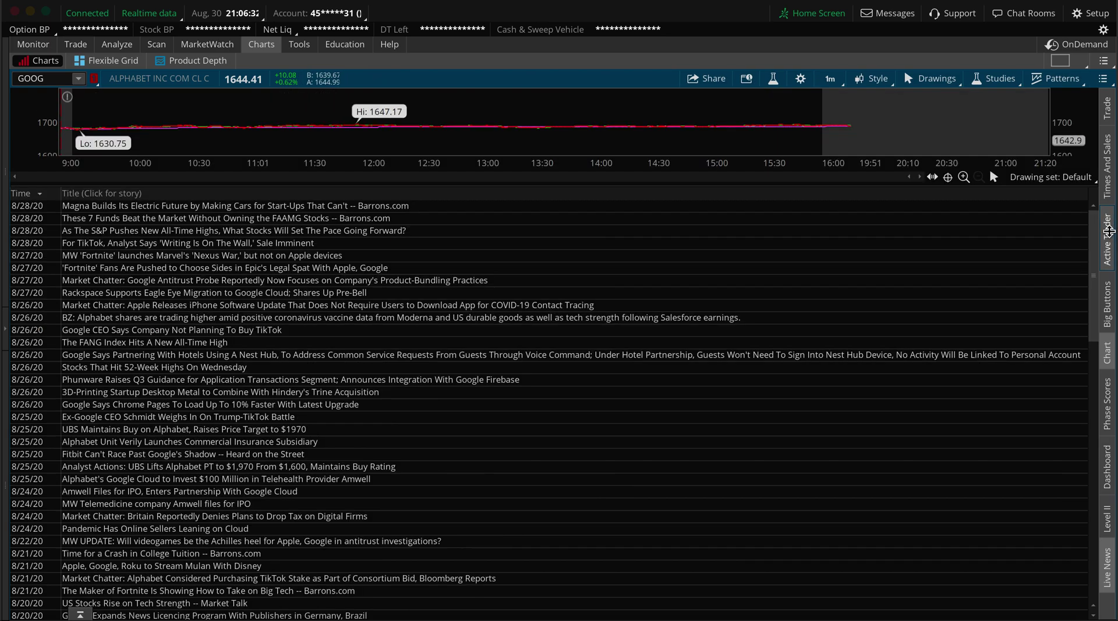
pyautogui.click(1109, 110)
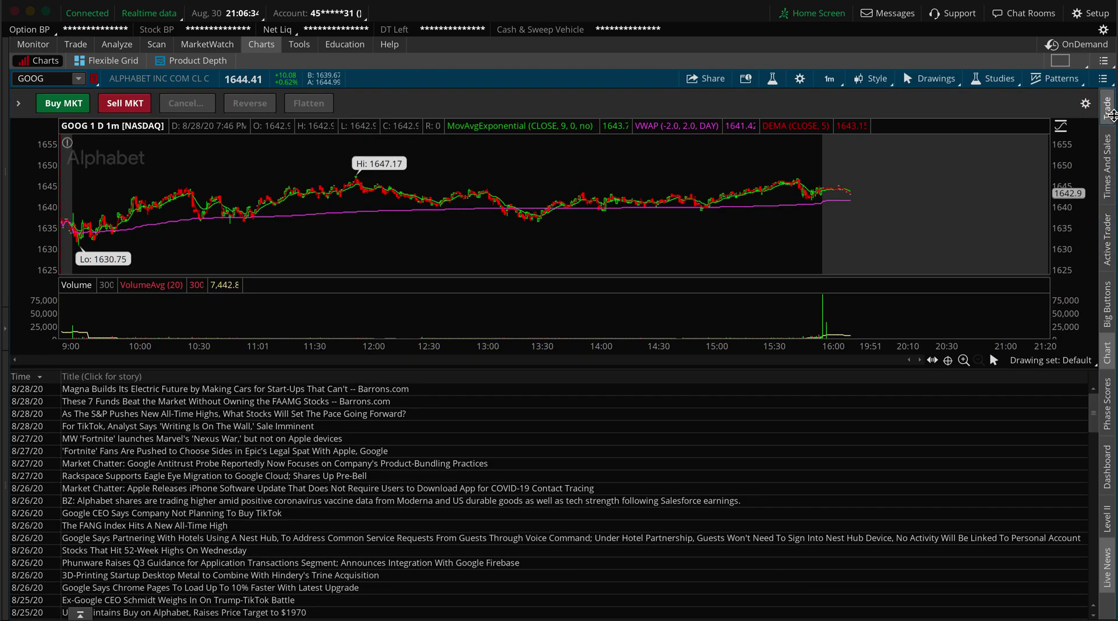
pyautogui.click(1108, 111)
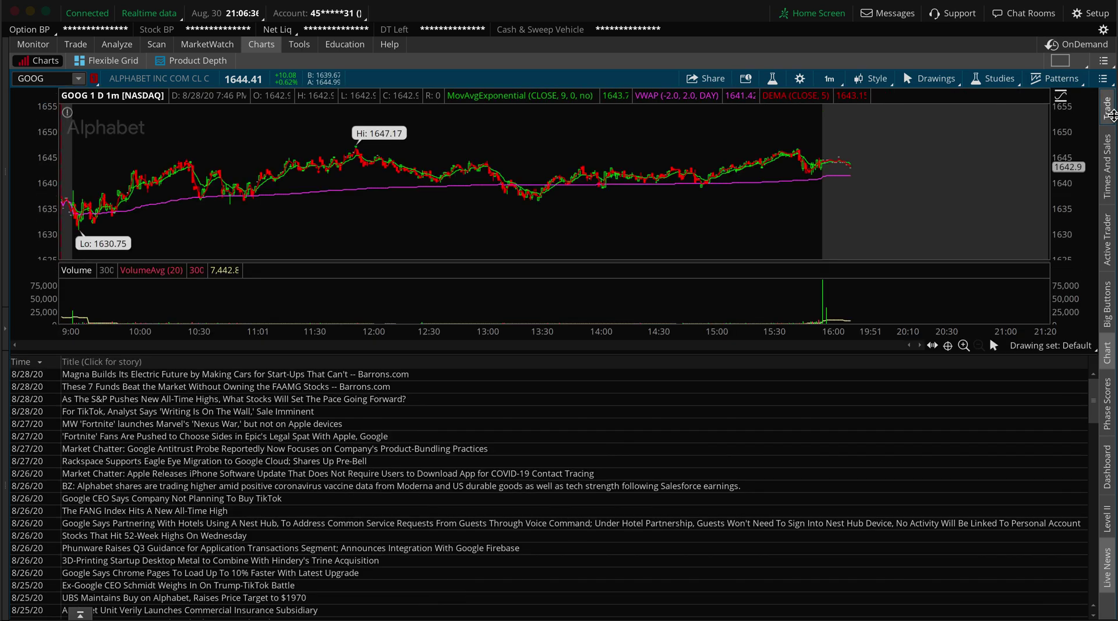
pyautogui.click(1107, 568)
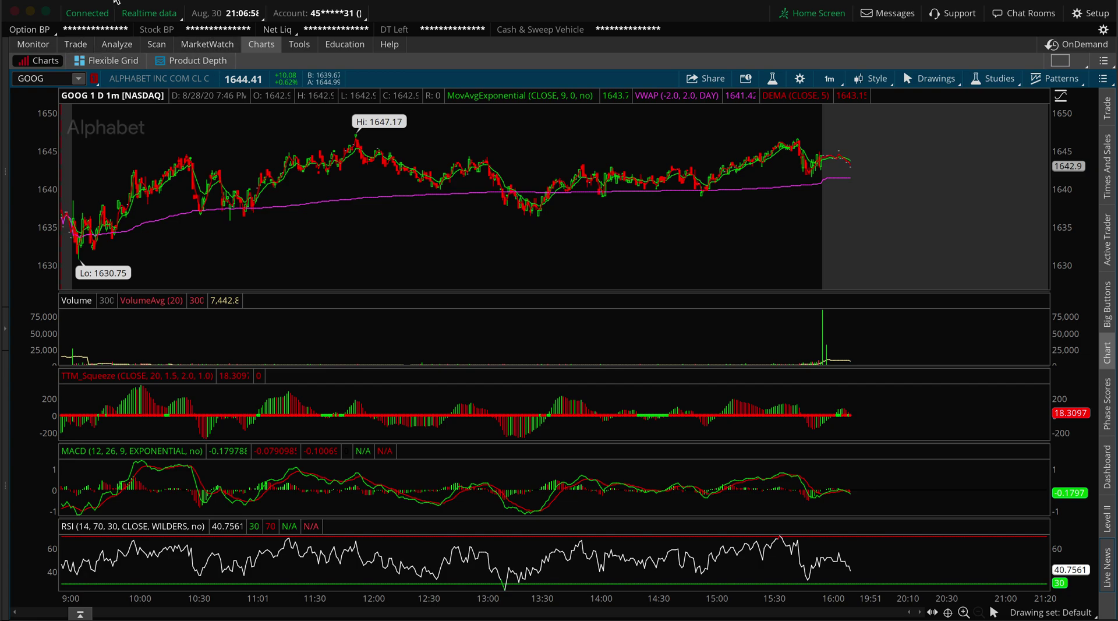
# Return to the option chain for all products and load the symbol SQ.
pyautogui.click(76, 45)
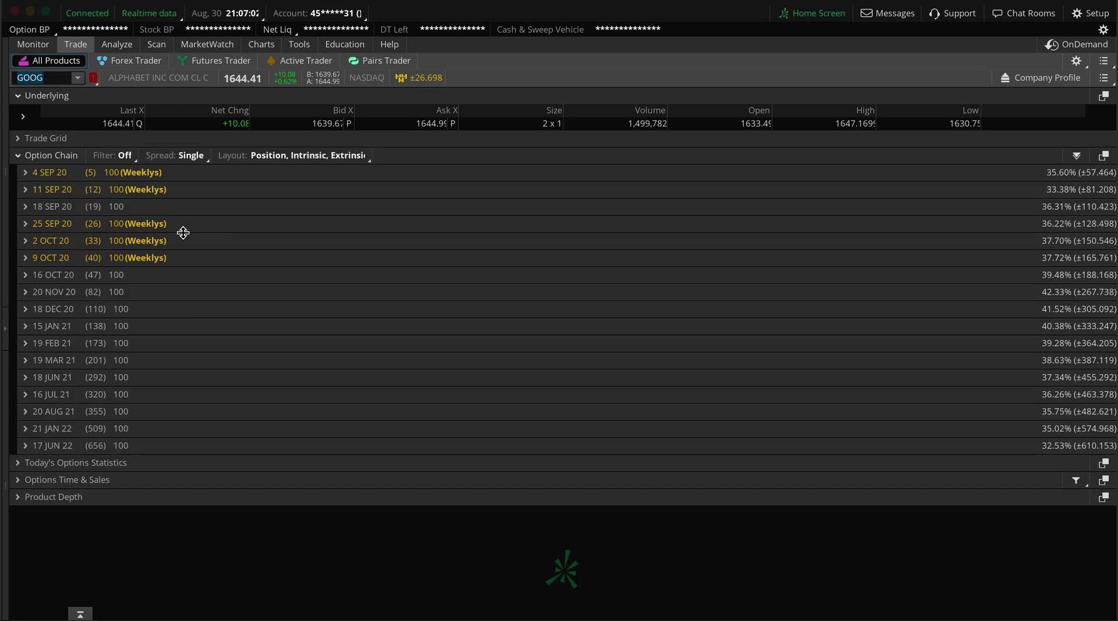
pyautogui.click(51, 78)
pyautogui.write('SQ')
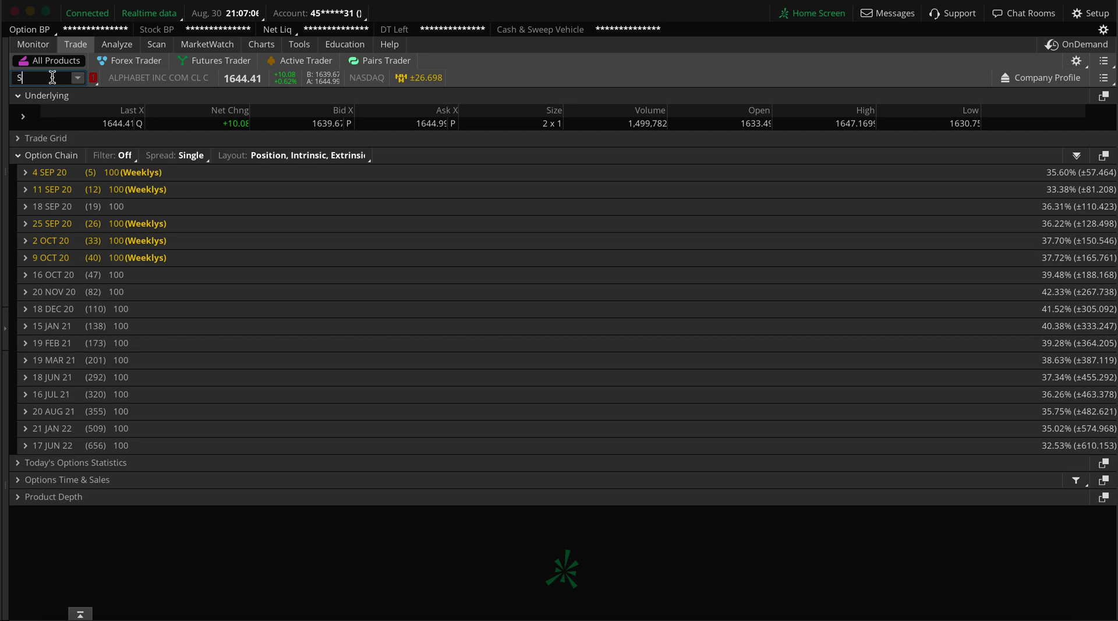
pyautogui.press('Return')
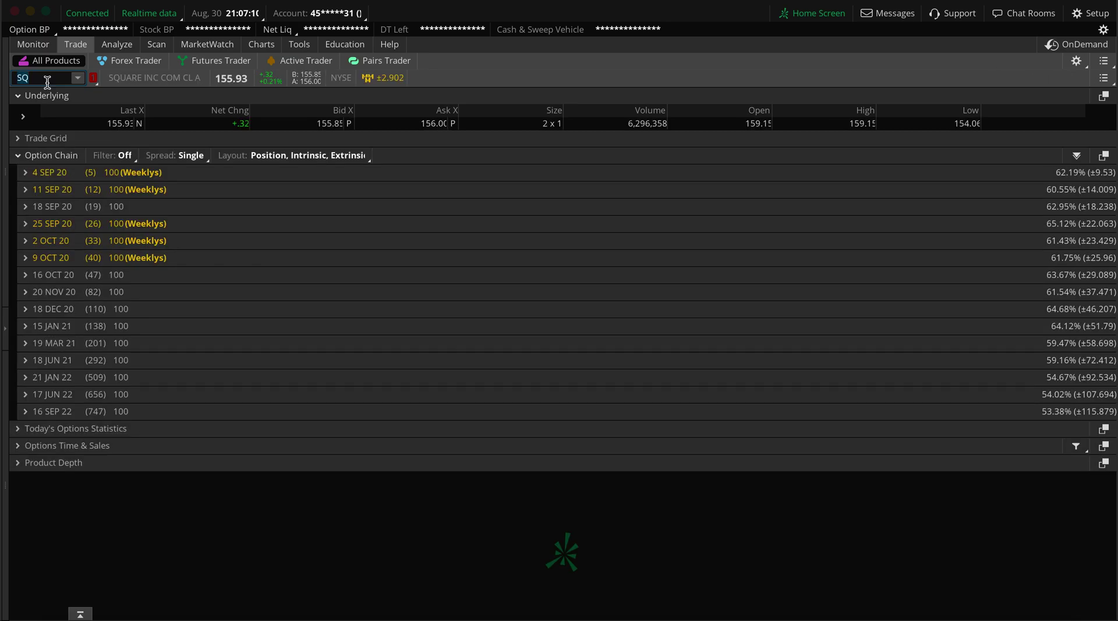
# Set the SQ option chain layout to Delta, Gamma, Theta, Vega.
pyautogui.click(18, 140)
pyautogui.click(18, 139)
pyautogui.click(286, 157)
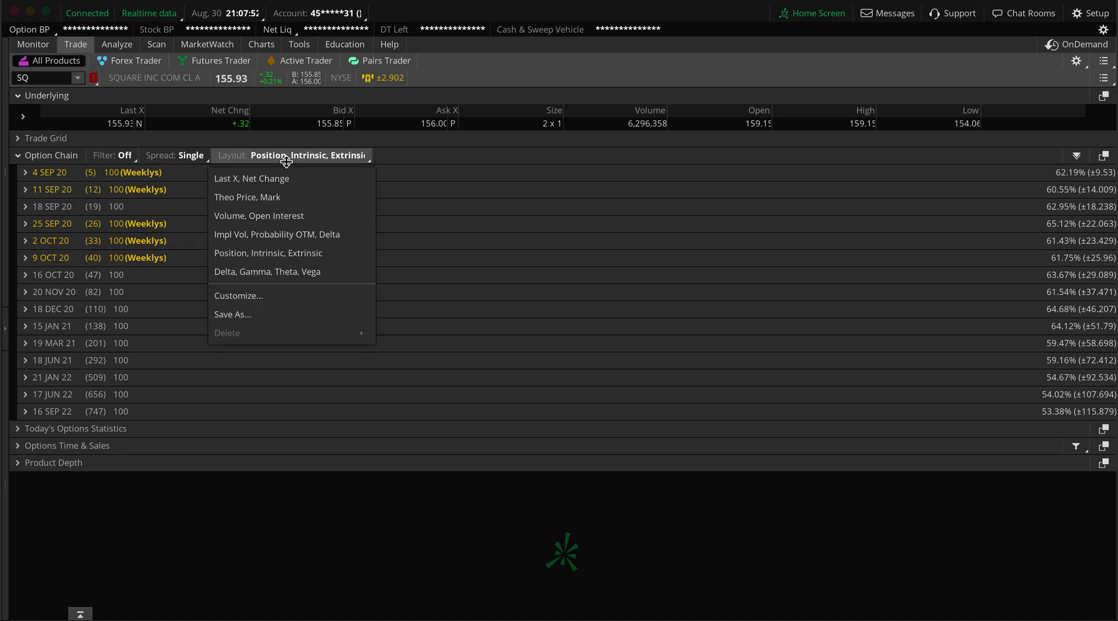
pyautogui.click(265, 274)
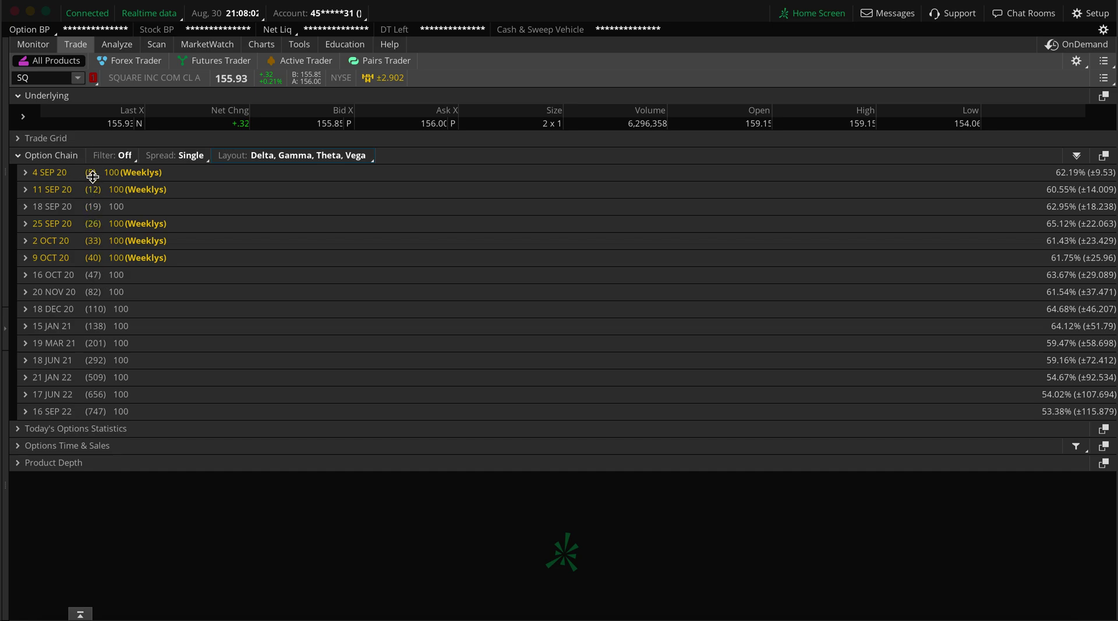
# Expand the 25 SEP 20 weekly expiration and limit the option chain to 12 strikes.
pyautogui.click(26, 224)
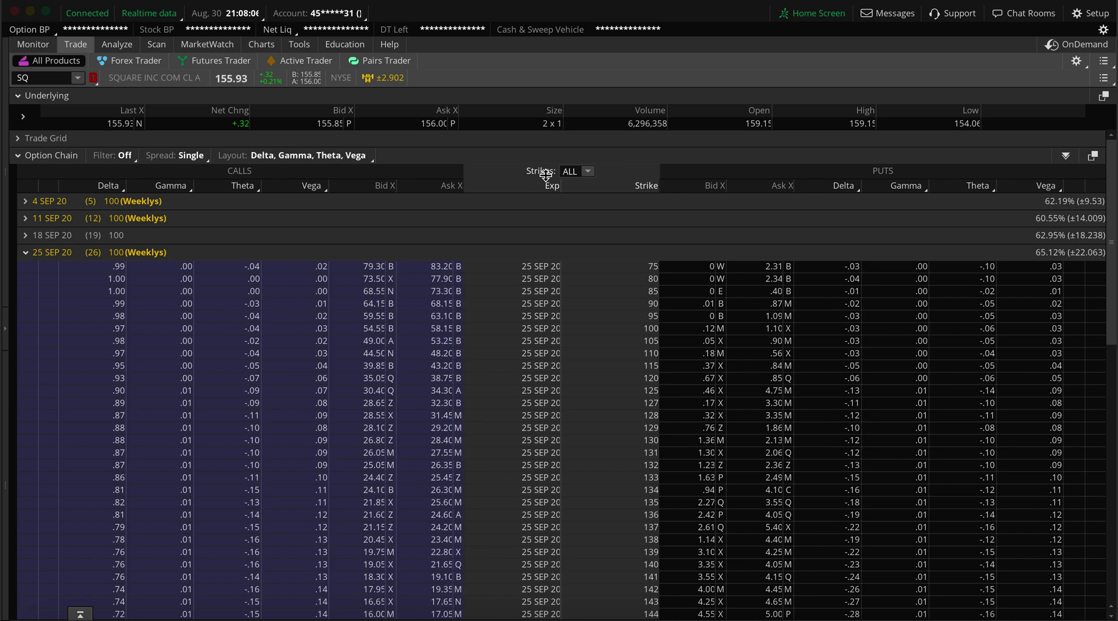
pyautogui.click(586, 173)
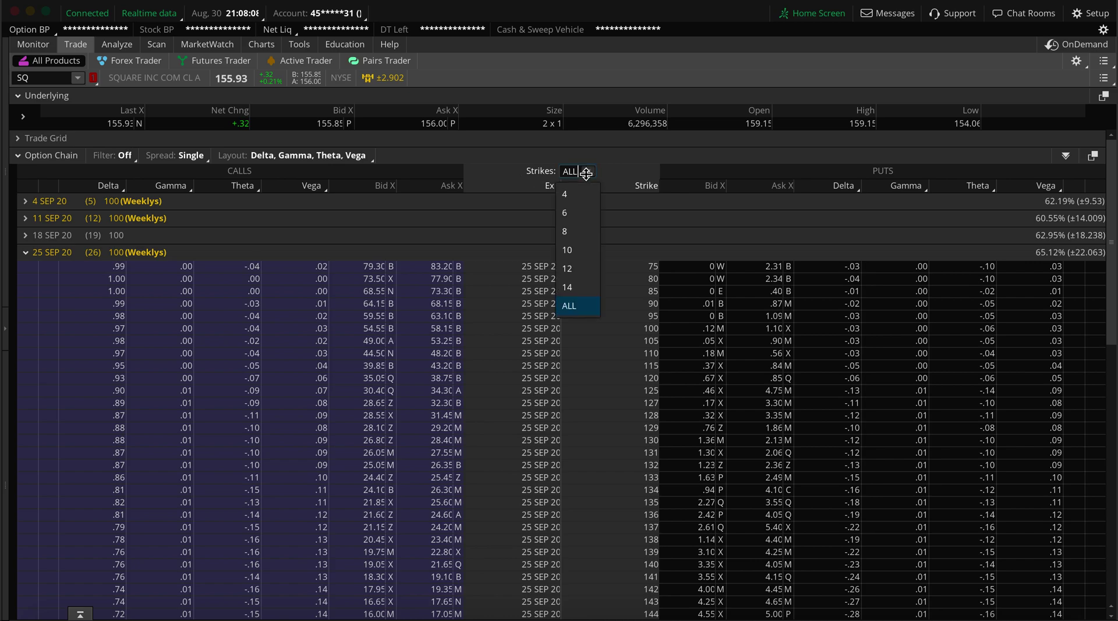
pyautogui.click(567, 269)
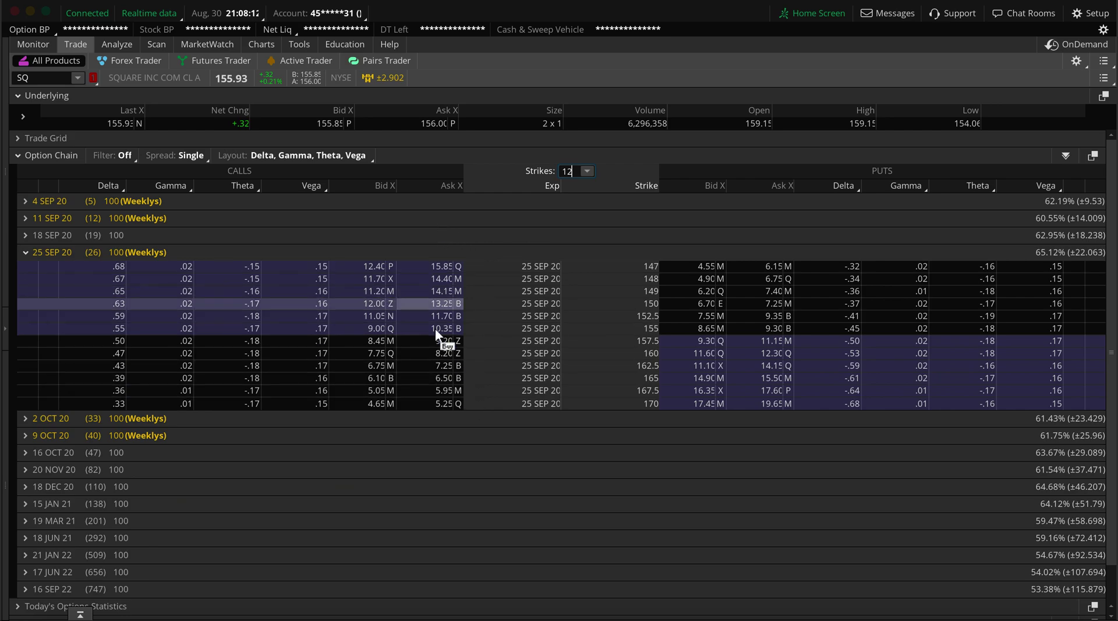
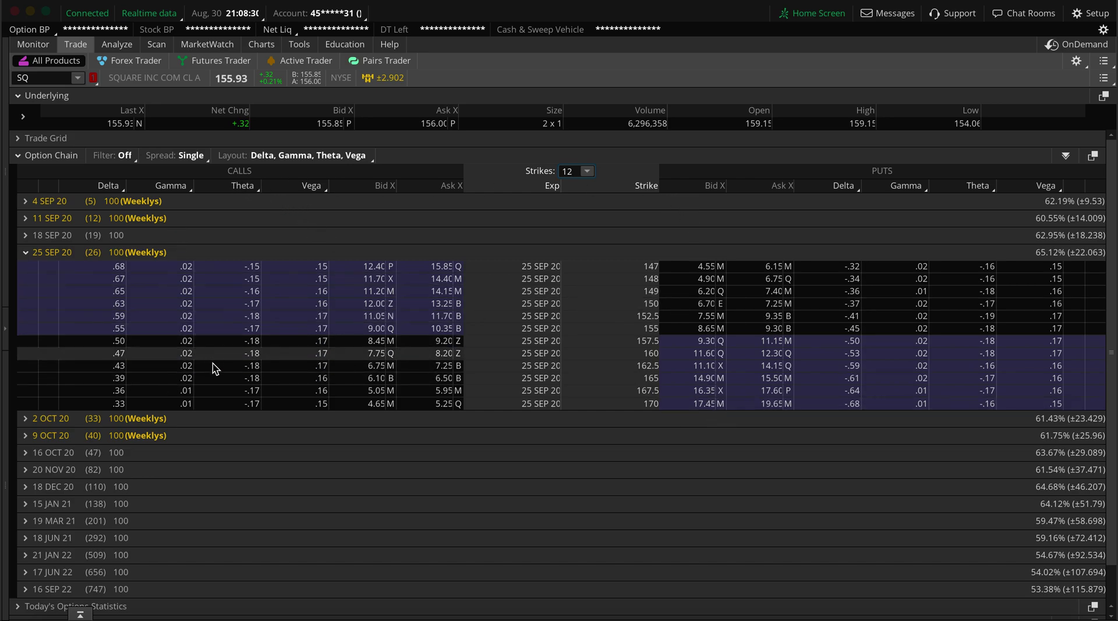
# Create a buy vertical spread order from the SQ 25 SEP 20 call at the 165 strike.
pyautogui.scroll(-1, 255, 359)
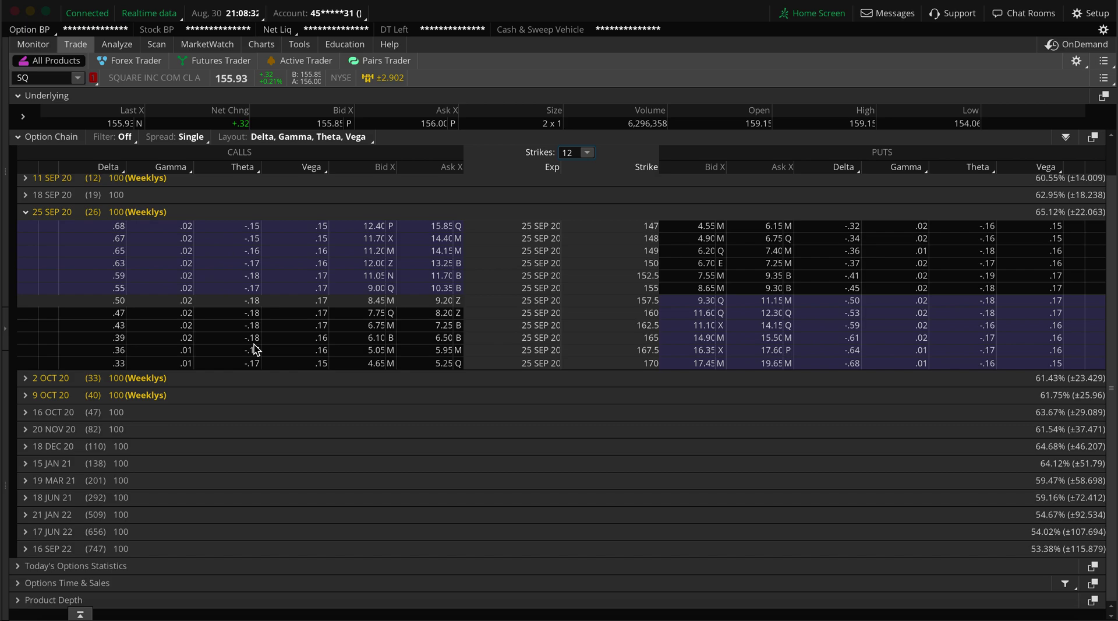
pyautogui.scroll(1, 255, 349)
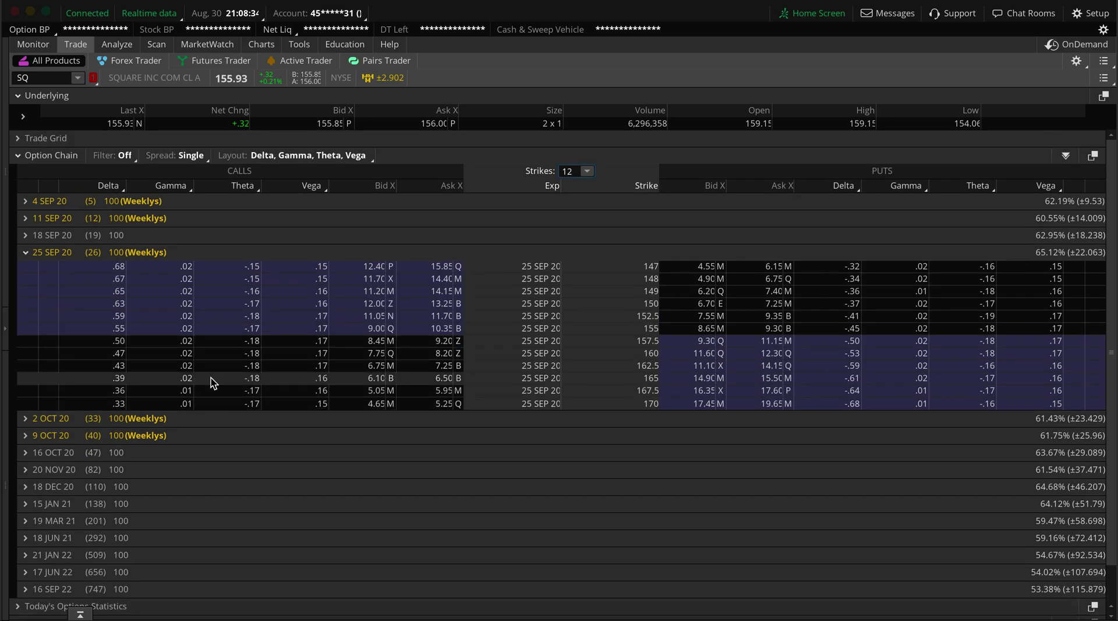
pyautogui.click(235, 379)
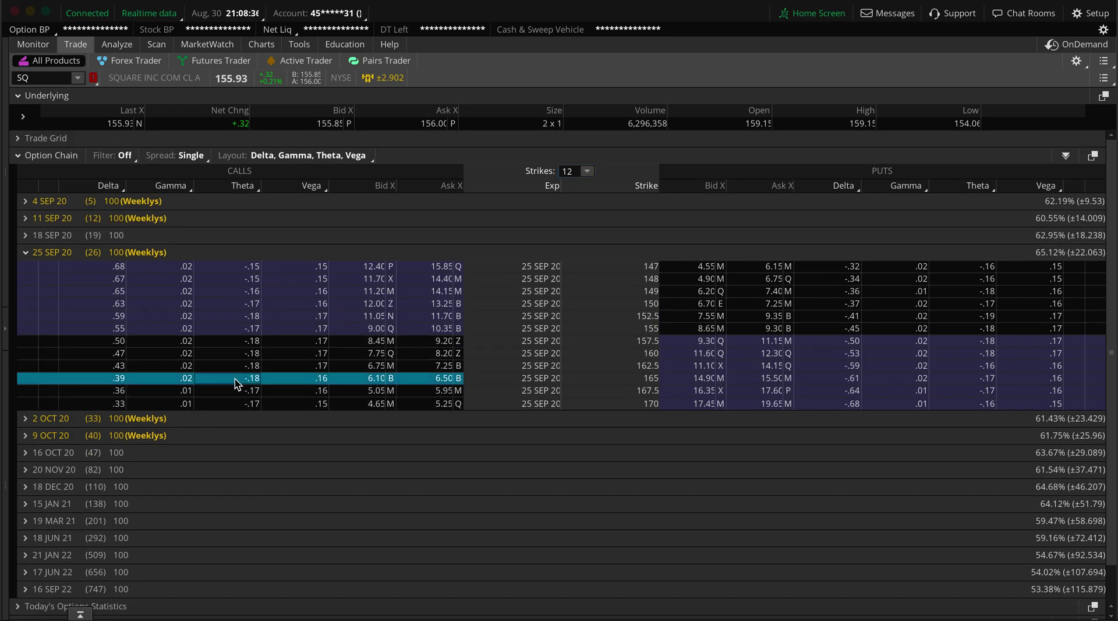
pyautogui.rightClick(235, 380)
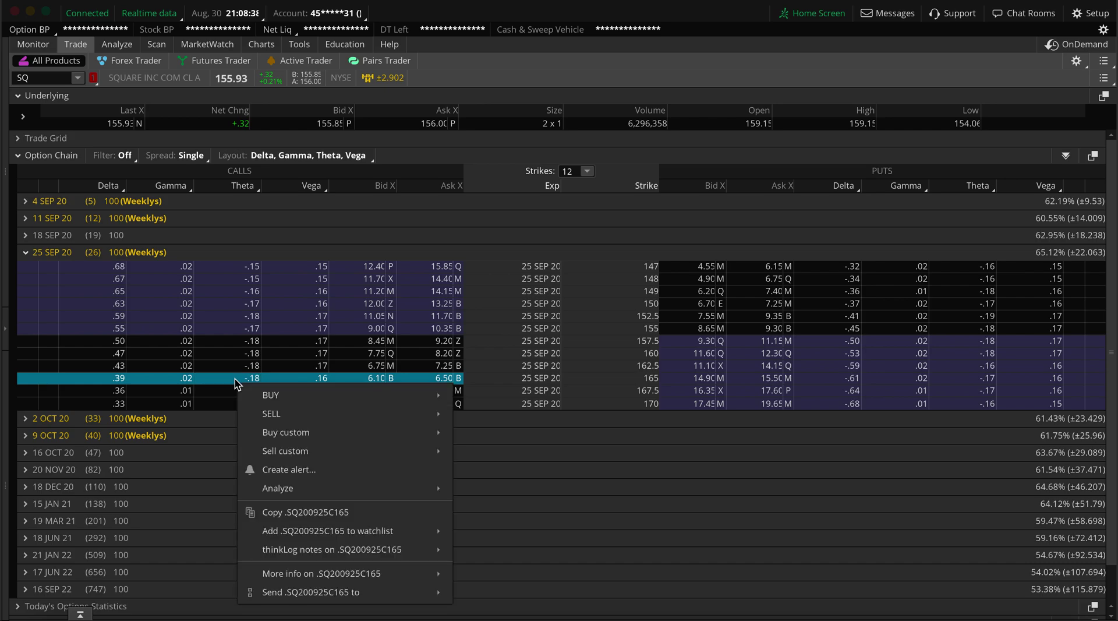
pyautogui.moveTo(291, 398)
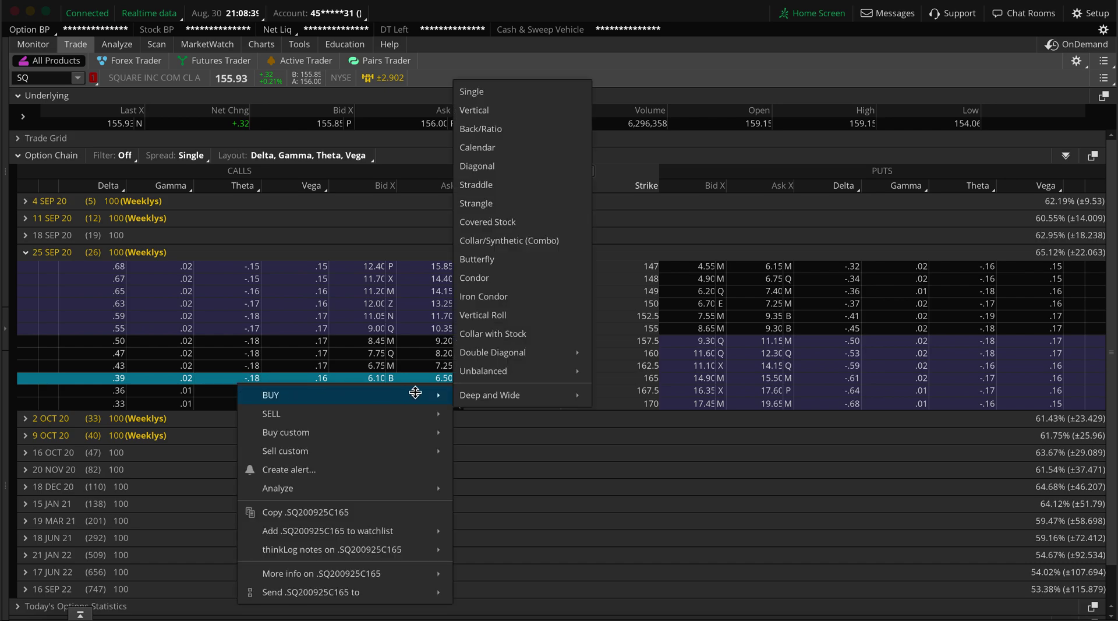
pyautogui.moveTo(477, 399)
pyautogui.click(488, 111)
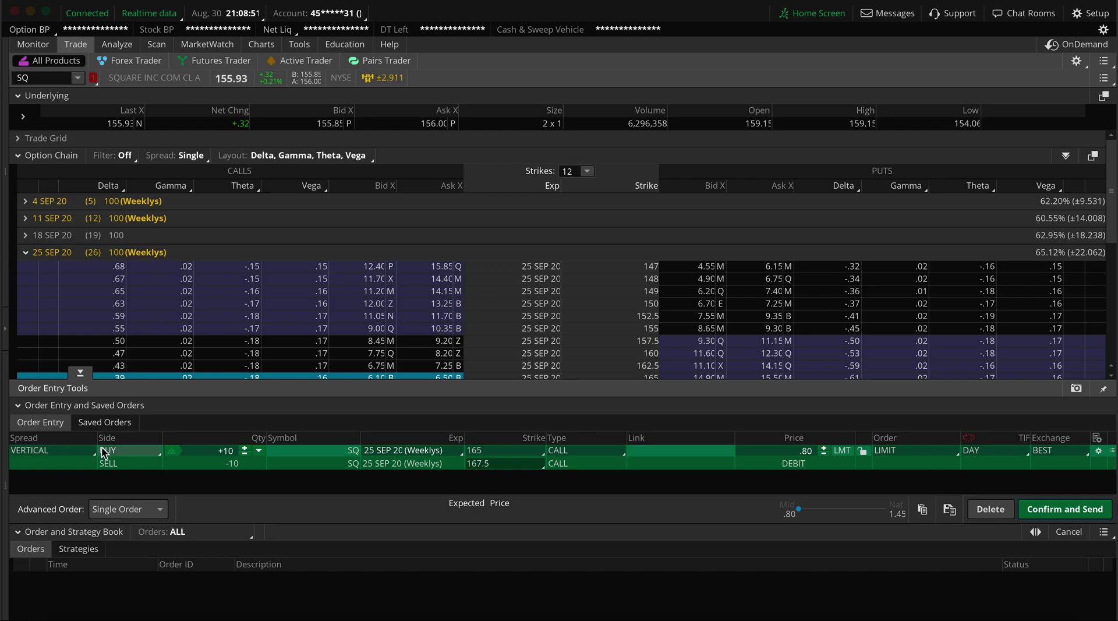
# Set the SQ vertical spread order's quantity to 1, try the MARKET order type, and return it to LIMIT.
pyautogui.click(245, 455)
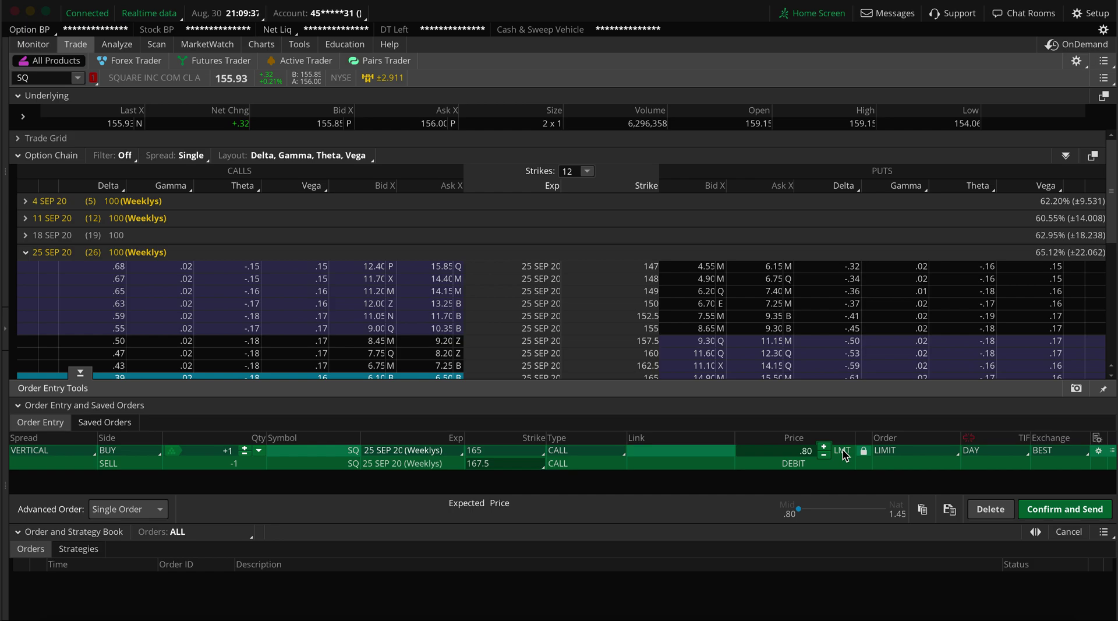
pyautogui.click(920, 452)
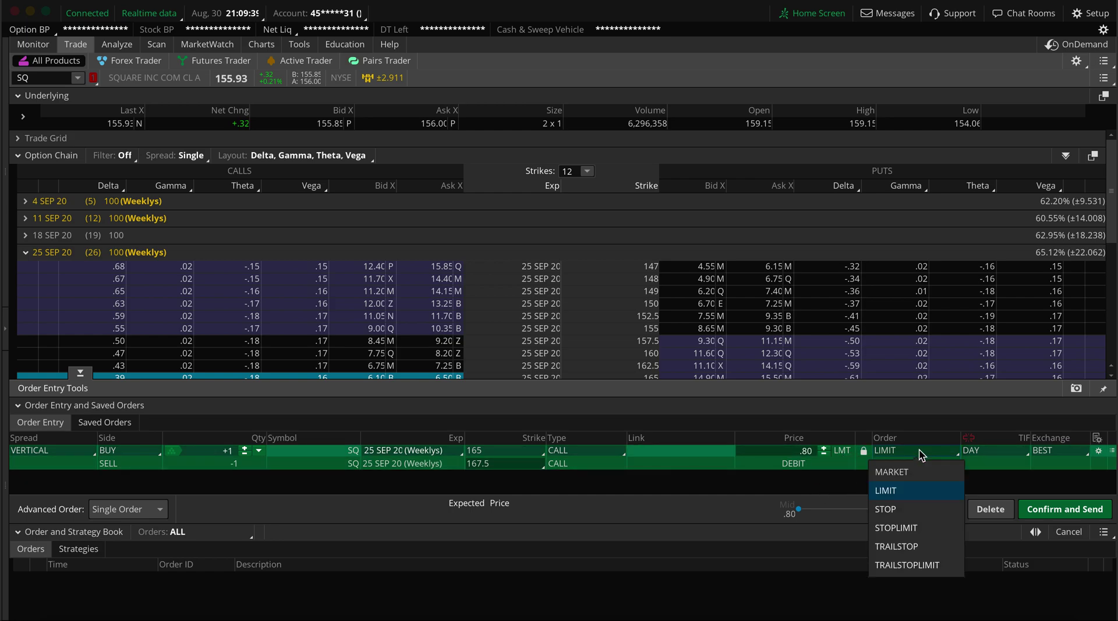
pyautogui.click(914, 471)
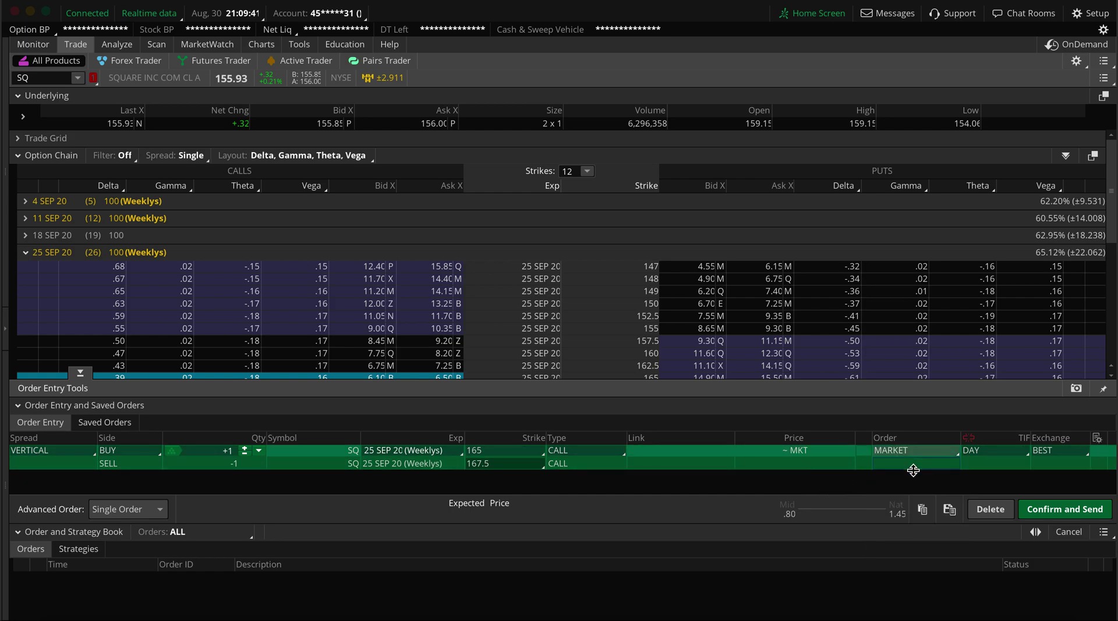
pyautogui.click(920, 453)
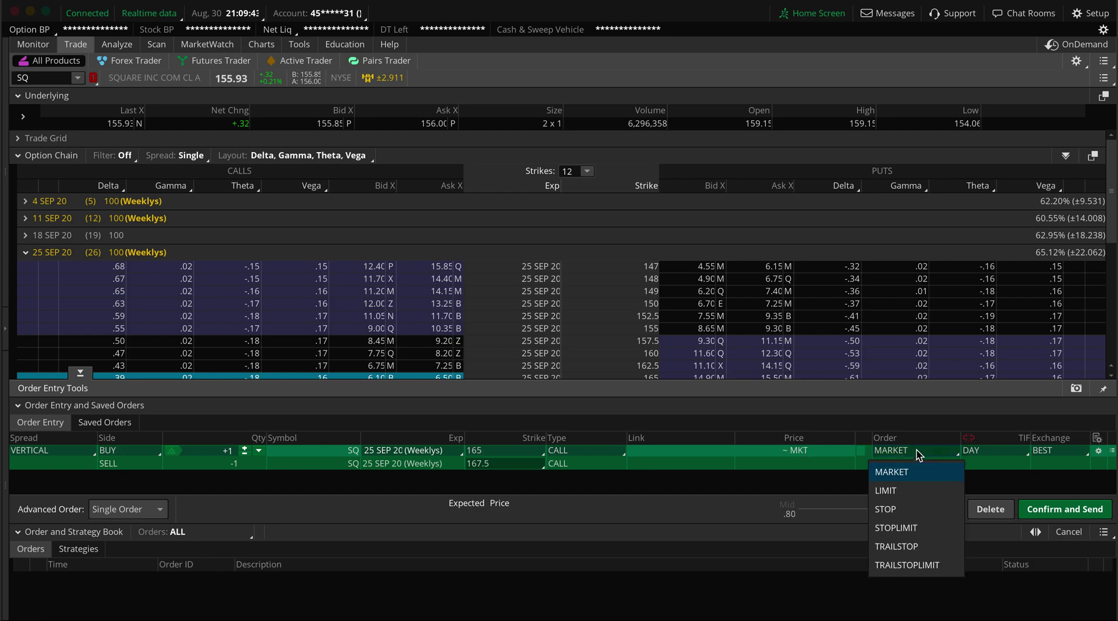
pyautogui.click(911, 488)
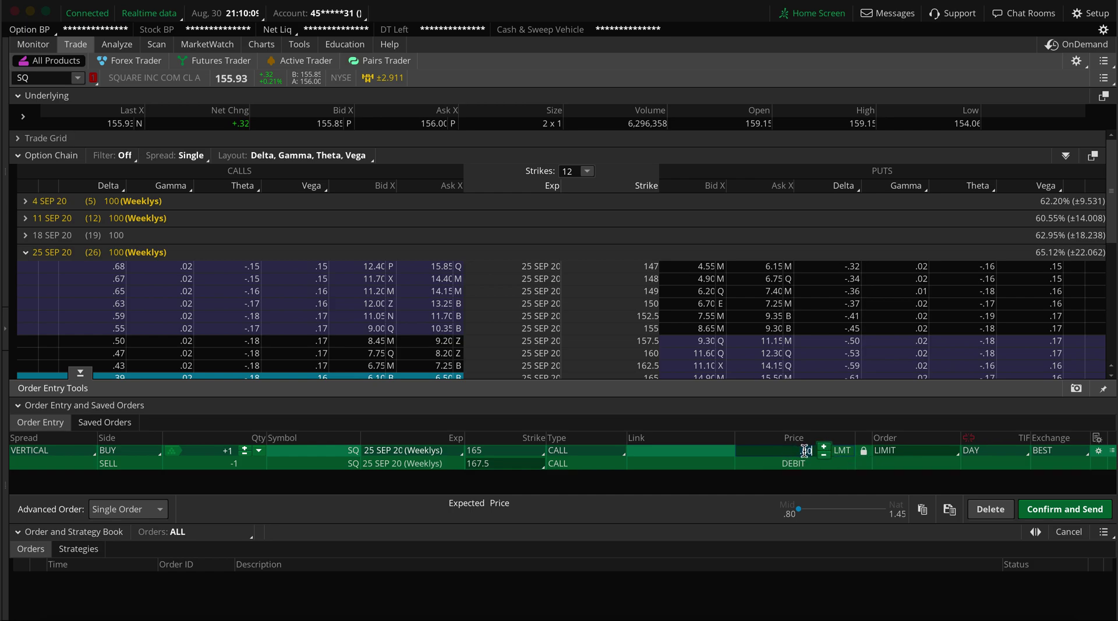
# Set the SQ vertical spread's limit price to .4, and confirm and send the order.
pyautogui.press('BackSpace')
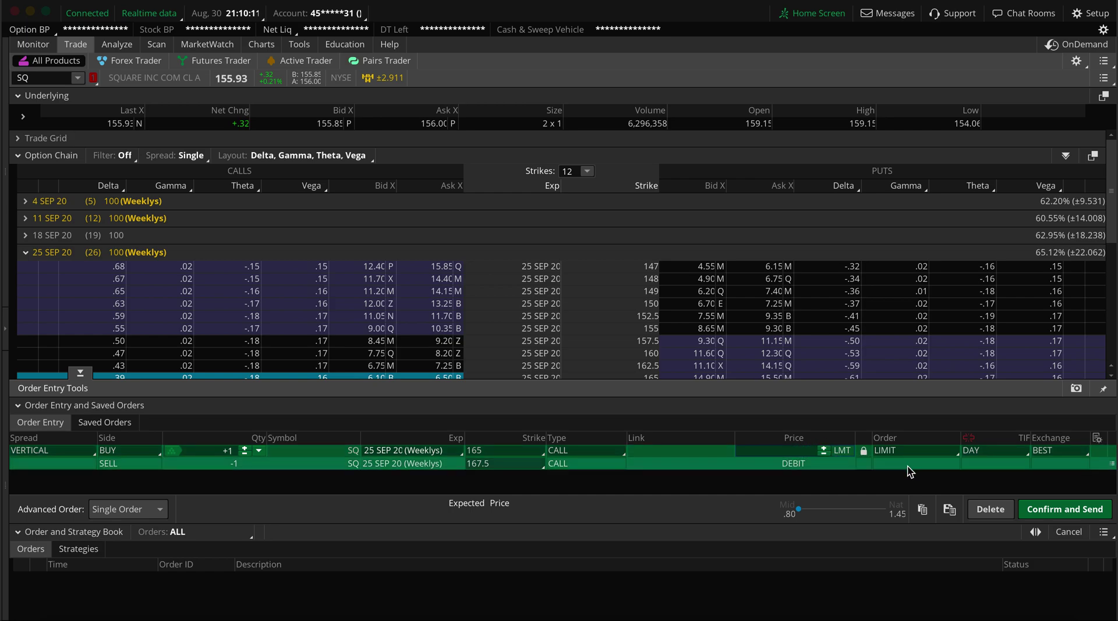
pyautogui.write('.4')
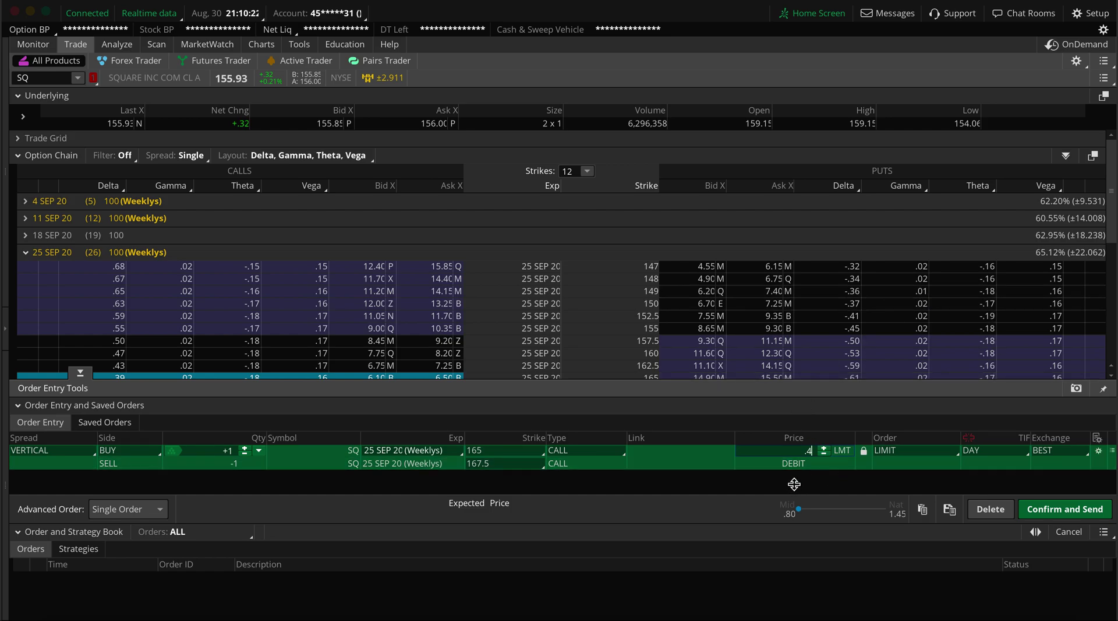
pyautogui.click(1062, 511)
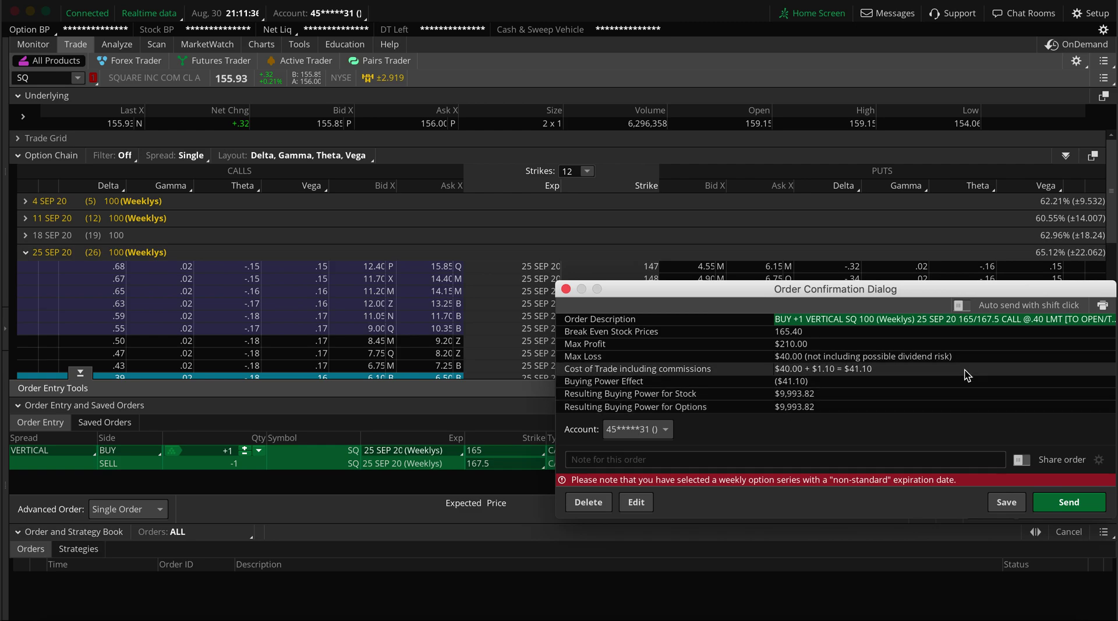
pyautogui.click(1078, 502)
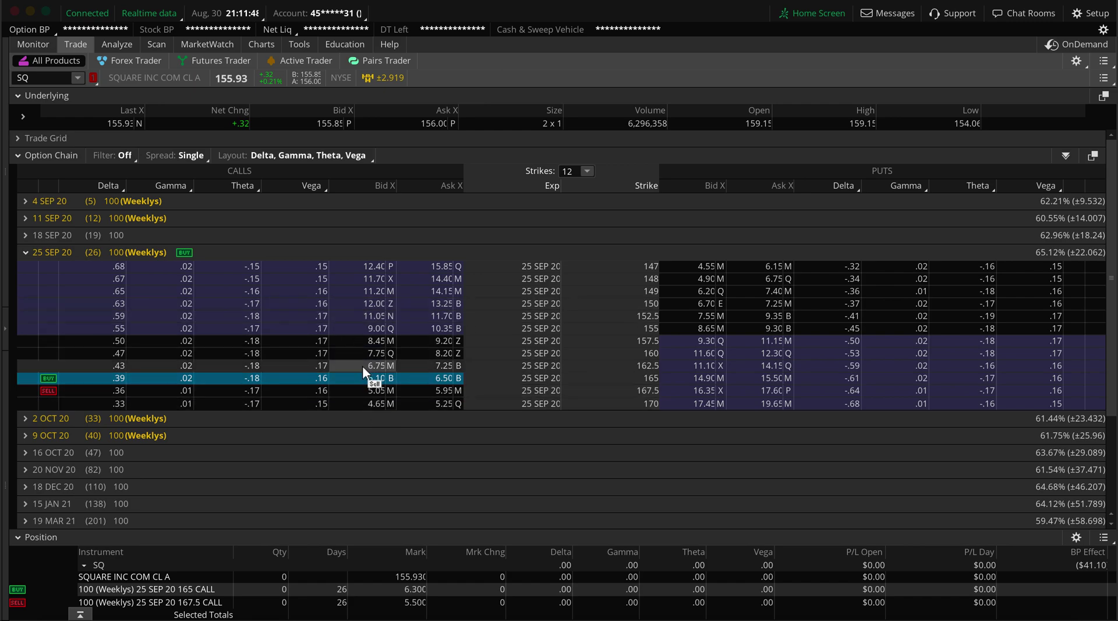
pyautogui.click(341, 357)
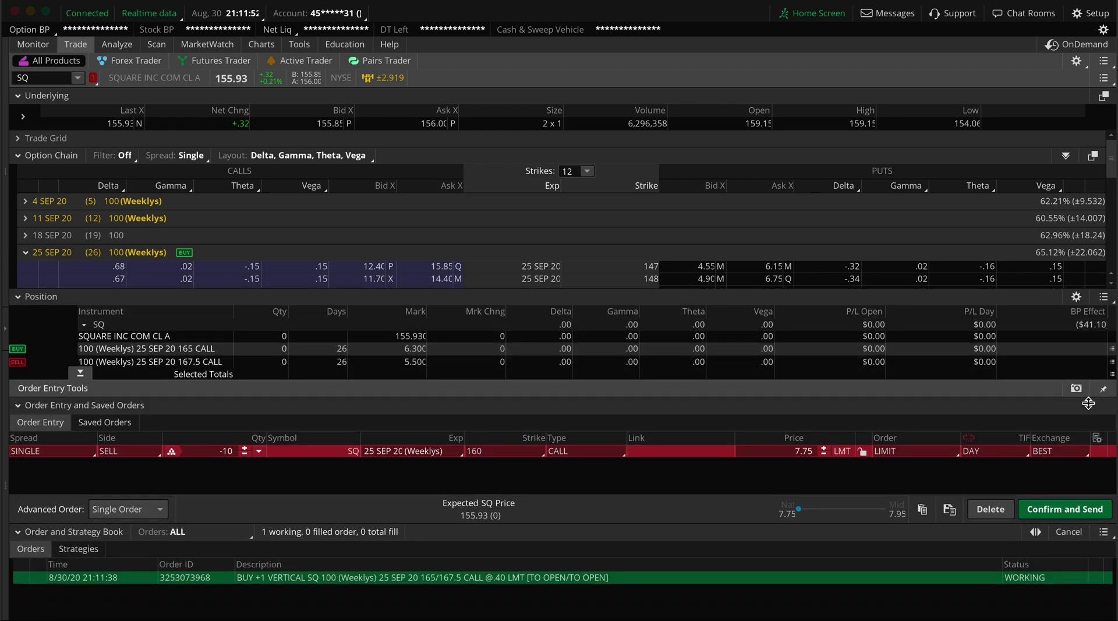
pyautogui.click(991, 509)
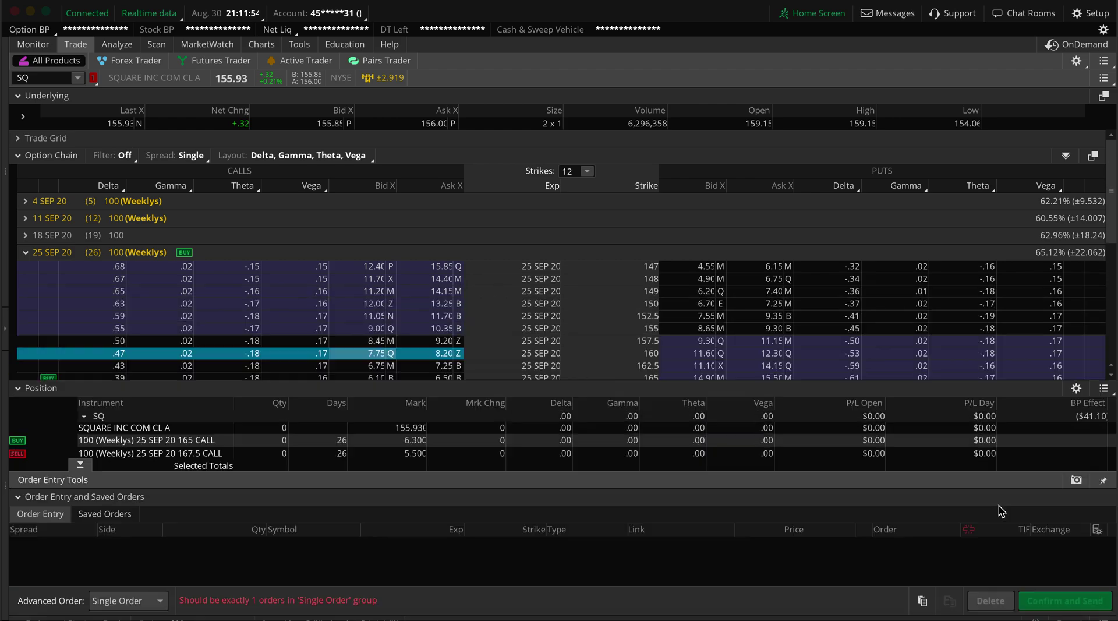
pyautogui.click(367, 341)
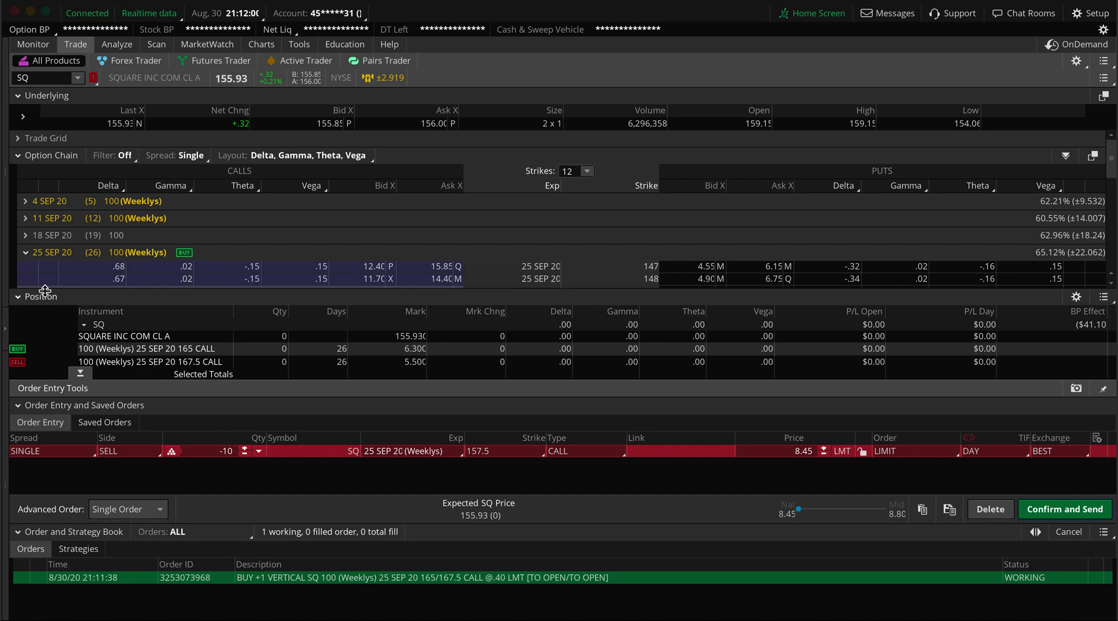
# Collapse the Position section and create a buy calendar spread order from the SQ 25 SEP 20 157.5 call.
pyautogui.click(21, 300)
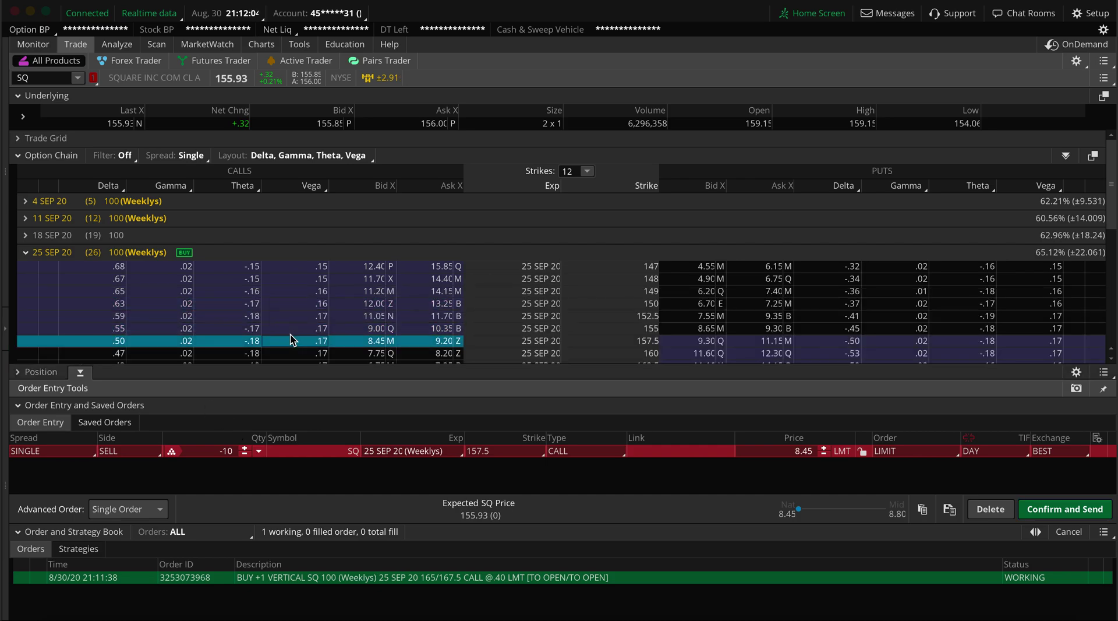
pyautogui.scroll(-3, 303, 307)
pyautogui.click(296, 293)
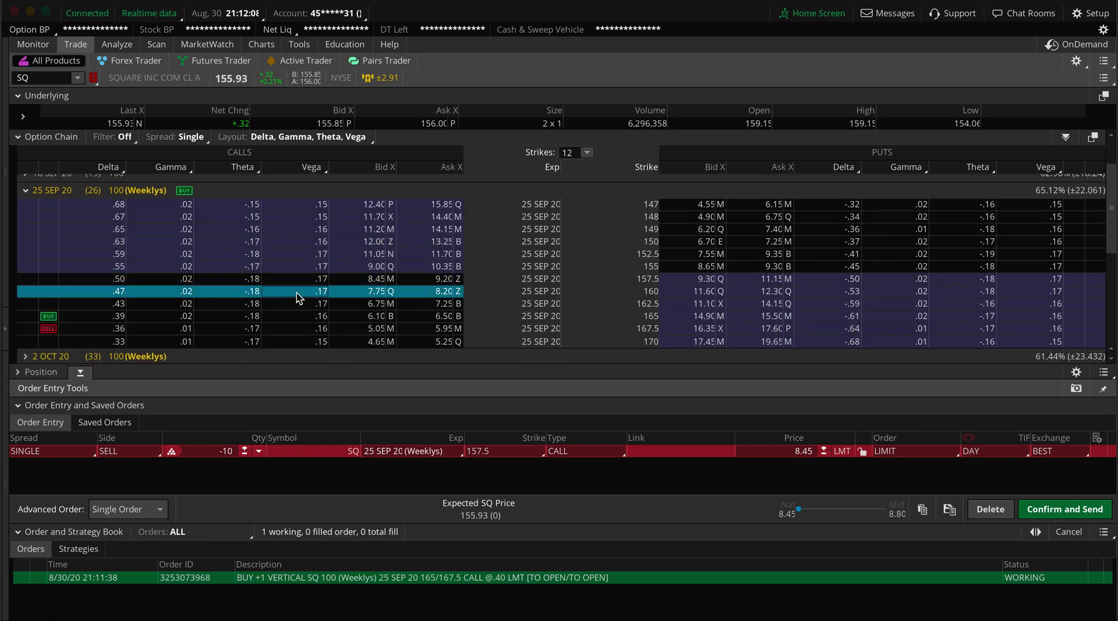
pyautogui.click(294, 280)
pyautogui.rightClick(297, 284)
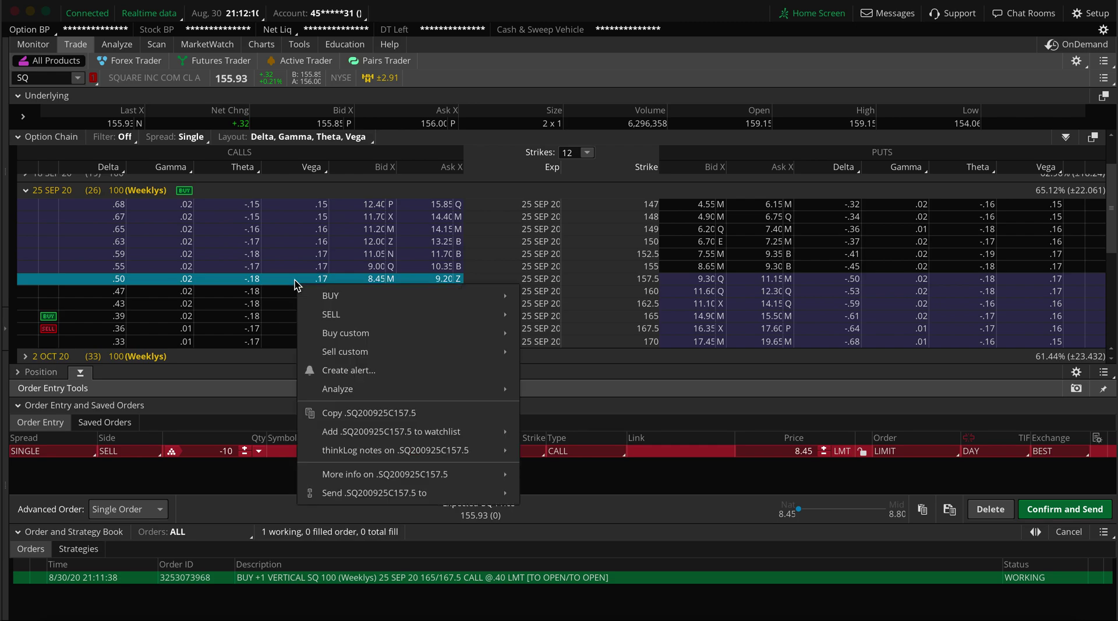
pyautogui.moveTo(345, 296)
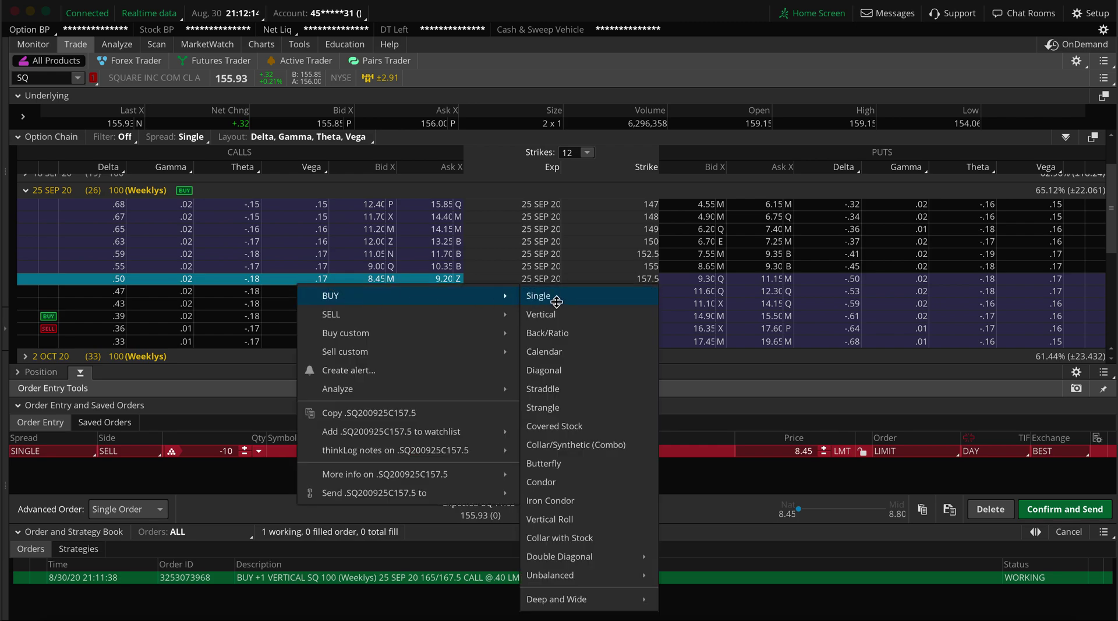
pyautogui.click(562, 352)
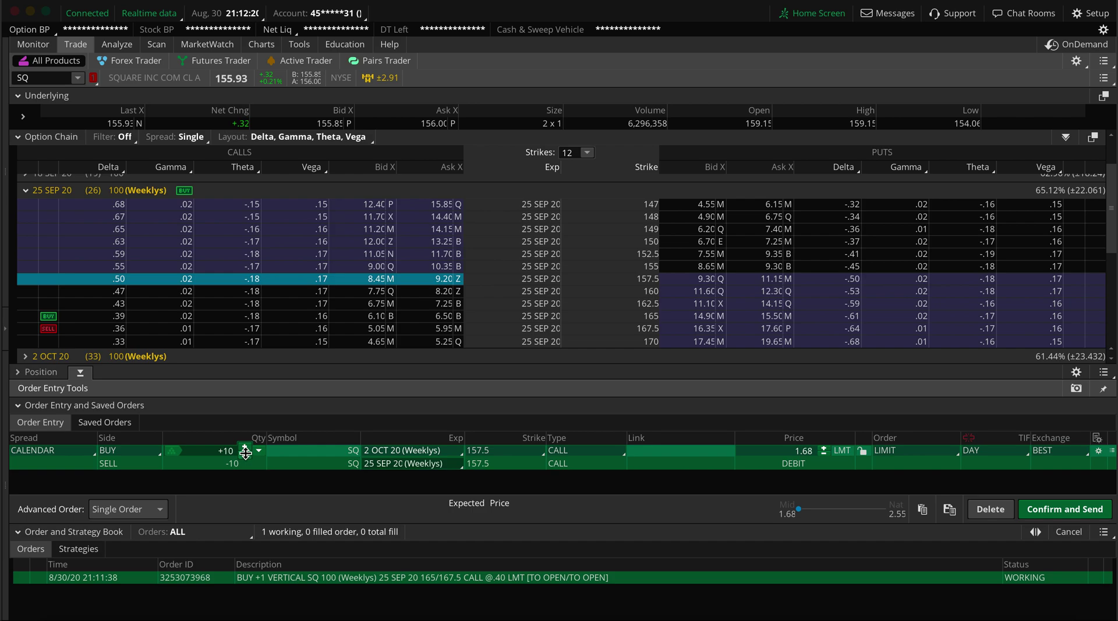
# Set the SQ calendar spread order's quantity to 5 and its strike to 147.
pyautogui.scroll(-3, 245, 453)
pyautogui.scroll(-1, 244, 450)
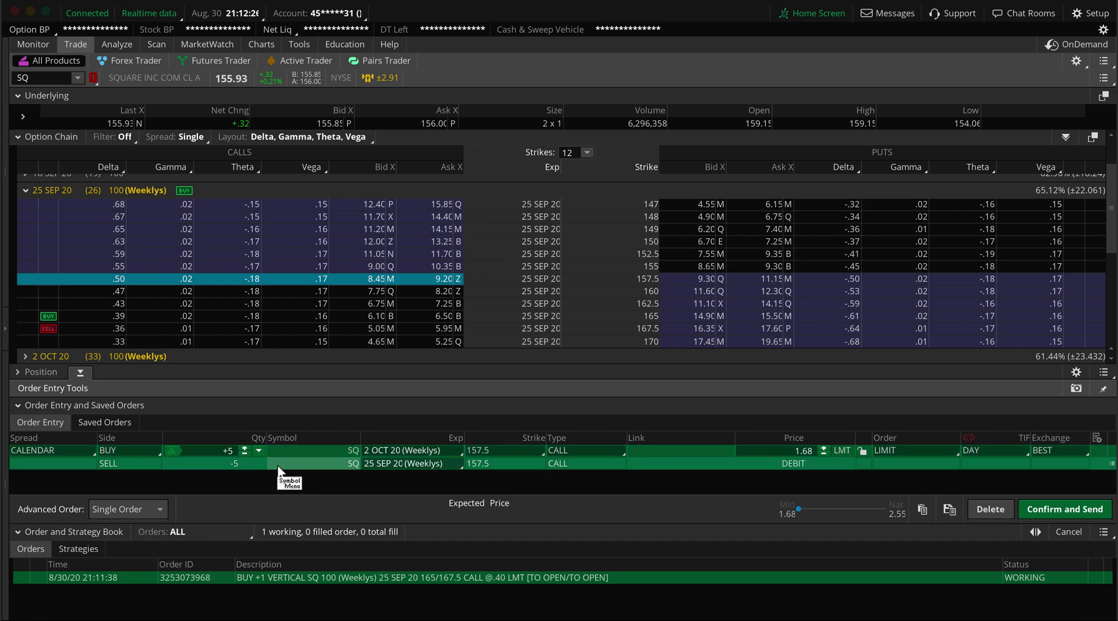
pyautogui.click(516, 452)
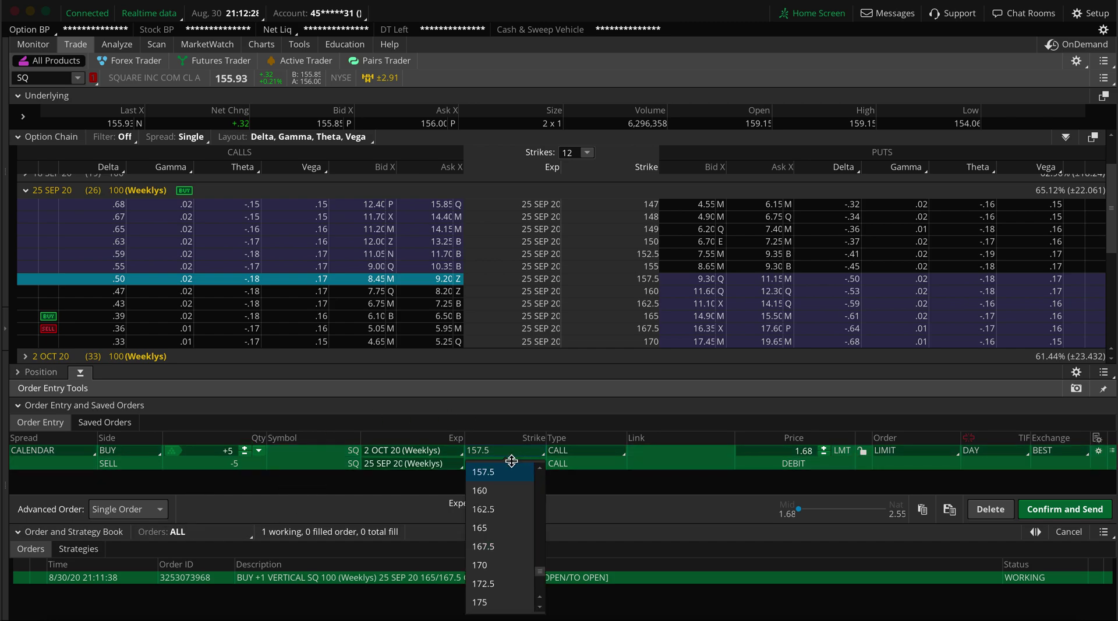
pyautogui.click(500, 491)
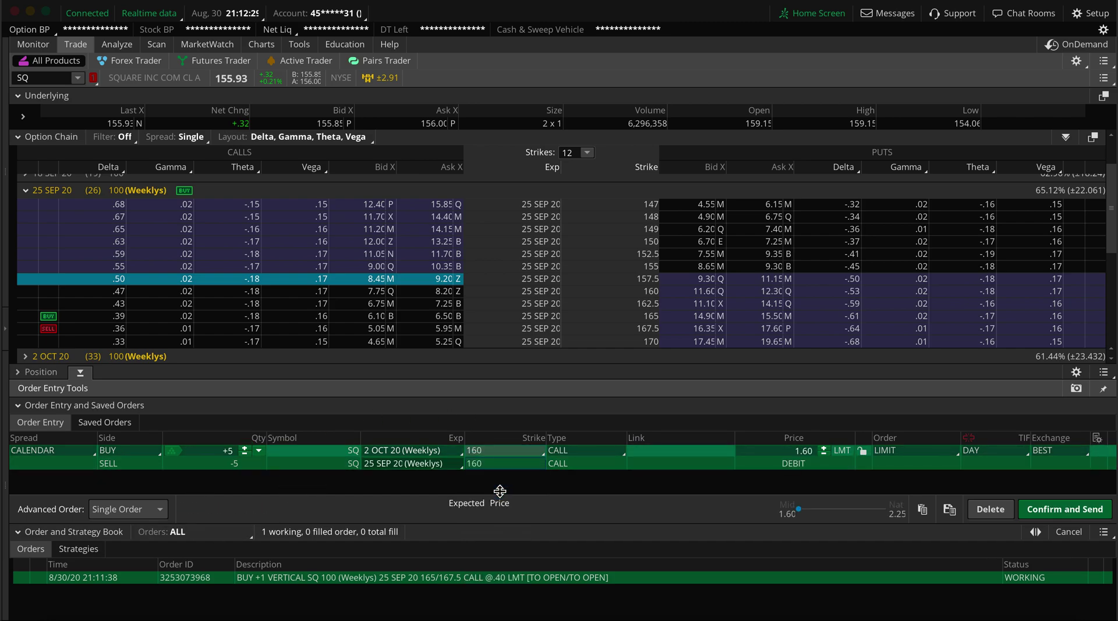
pyautogui.click(492, 462)
pyautogui.click(497, 473)
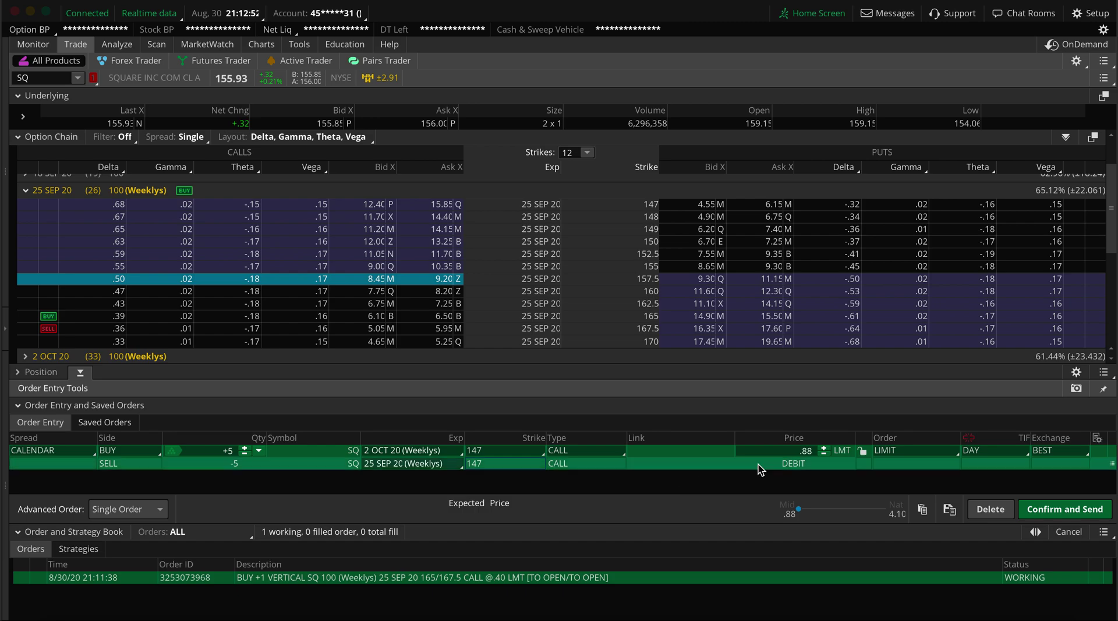
# Review the SQ calendar spread's order confirmation details and discard the order without sending it.
pyautogui.click(1047, 509)
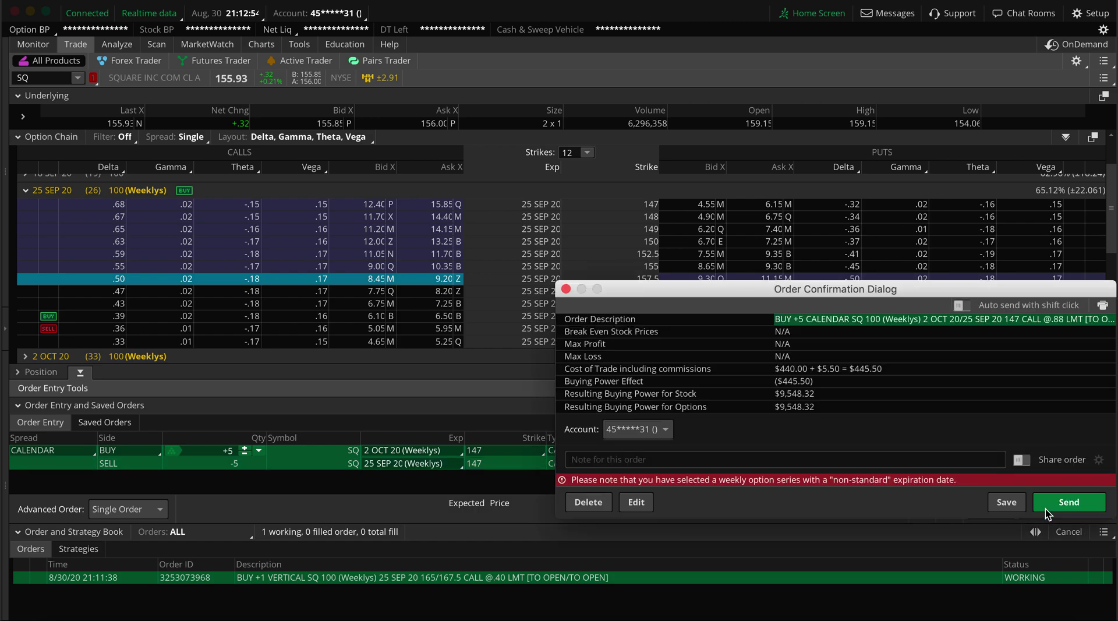
pyautogui.click(630, 503)
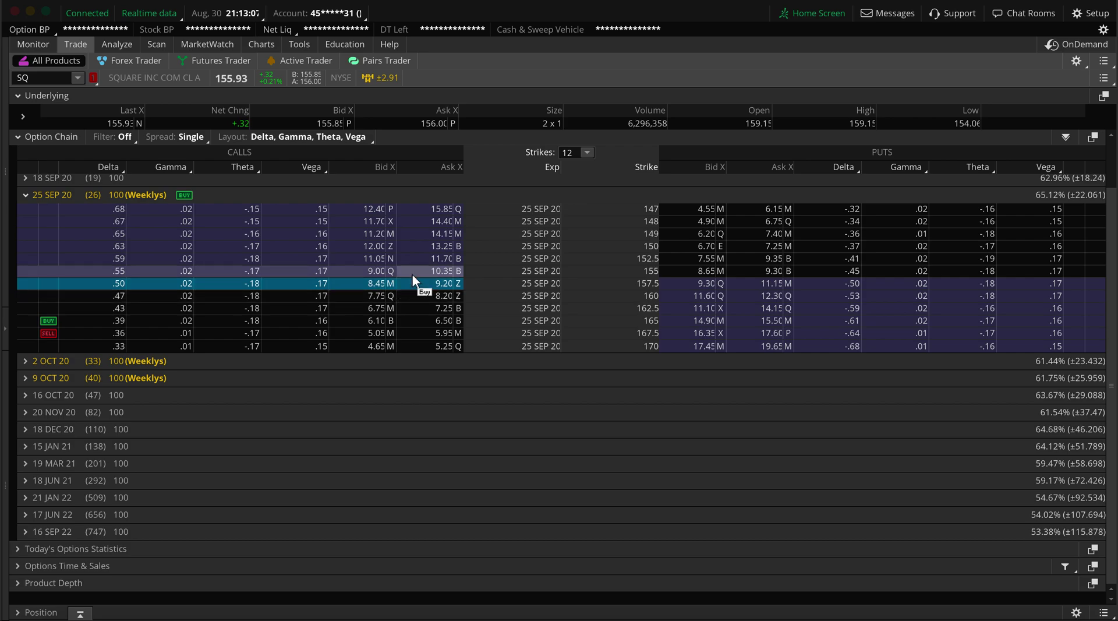
pyautogui.click(328, 298)
pyautogui.rightClick(328, 298)
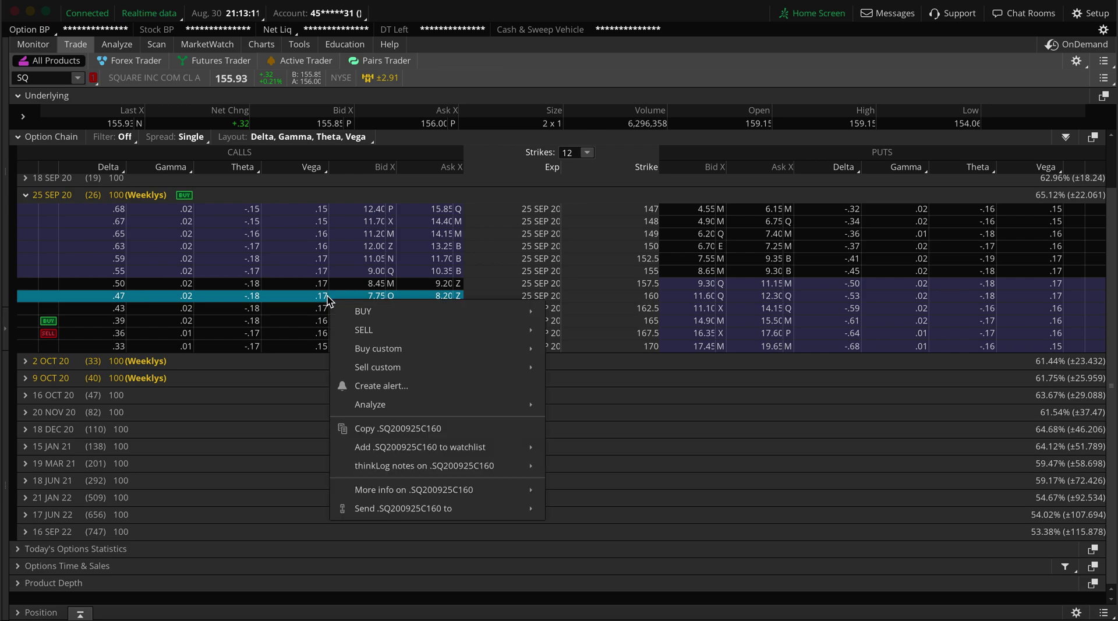
pyautogui.moveTo(379, 318)
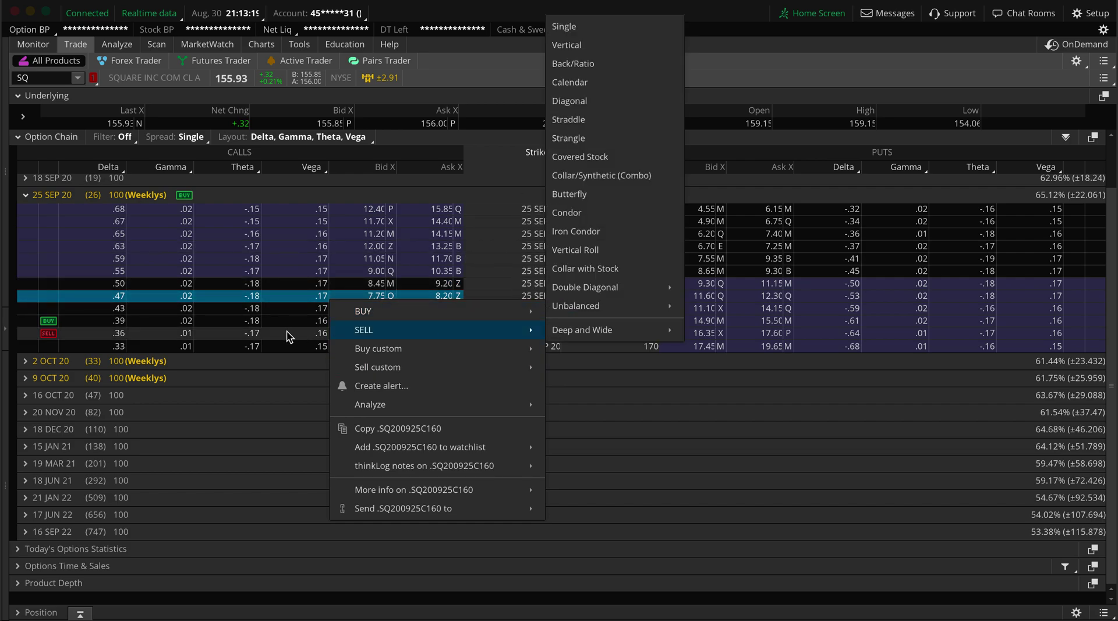
pyautogui.click(262, 309)
pyautogui.click(284, 297)
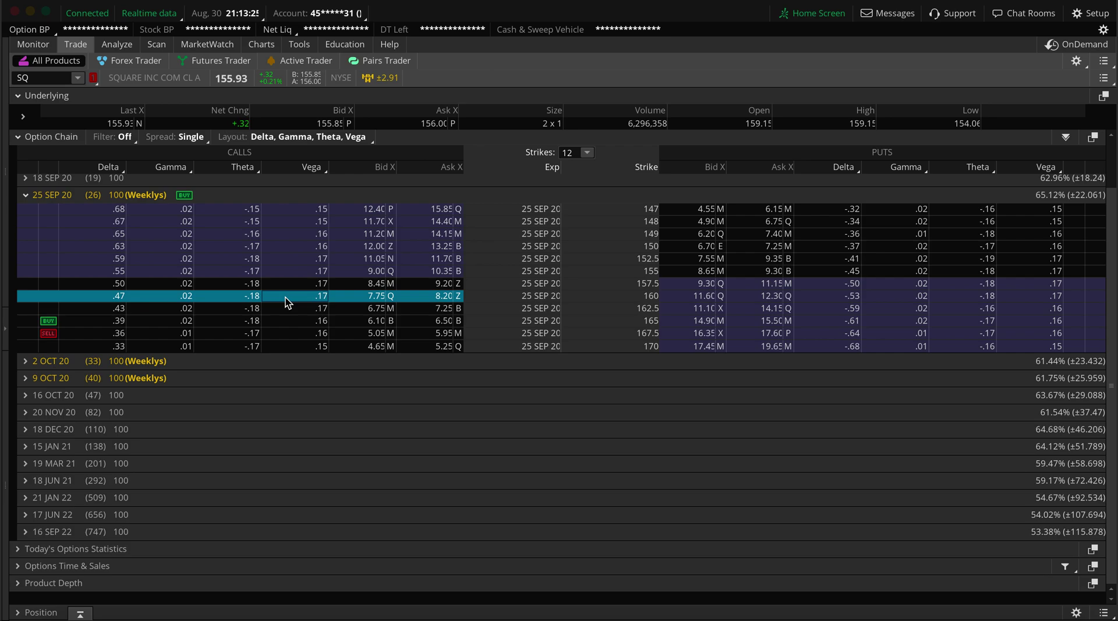
# Create a diagonal closing order covering both BA call positions, 4 SEP 20 185 and 17 JUN 22 125, from the position statement.
pyautogui.click(36, 45)
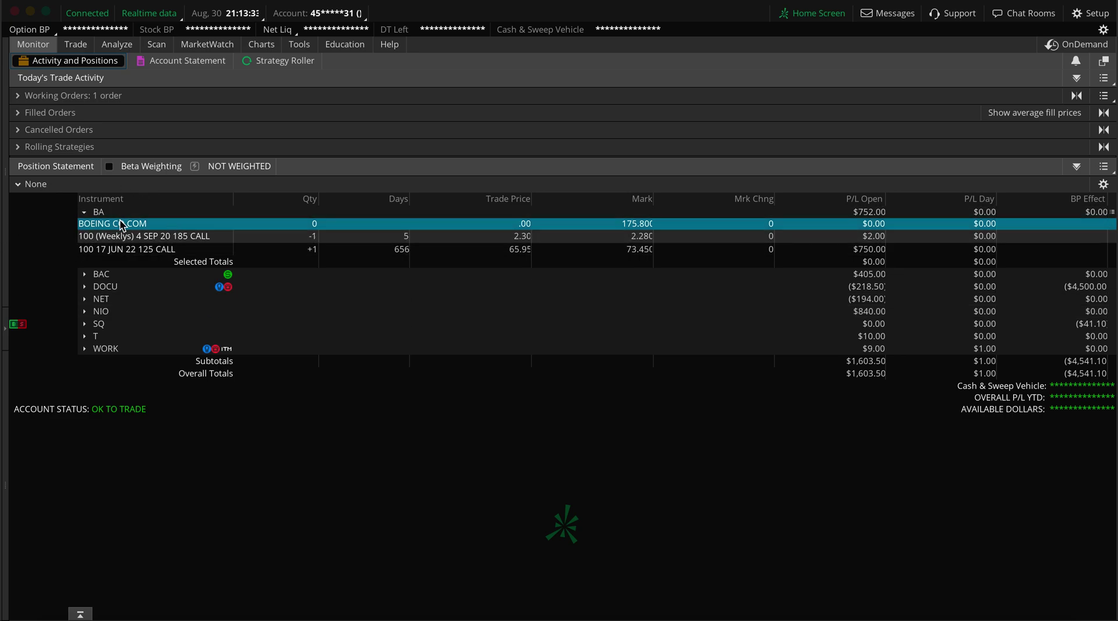
pyautogui.click(146, 239)
pyautogui.hotkey('shift', 'Down')
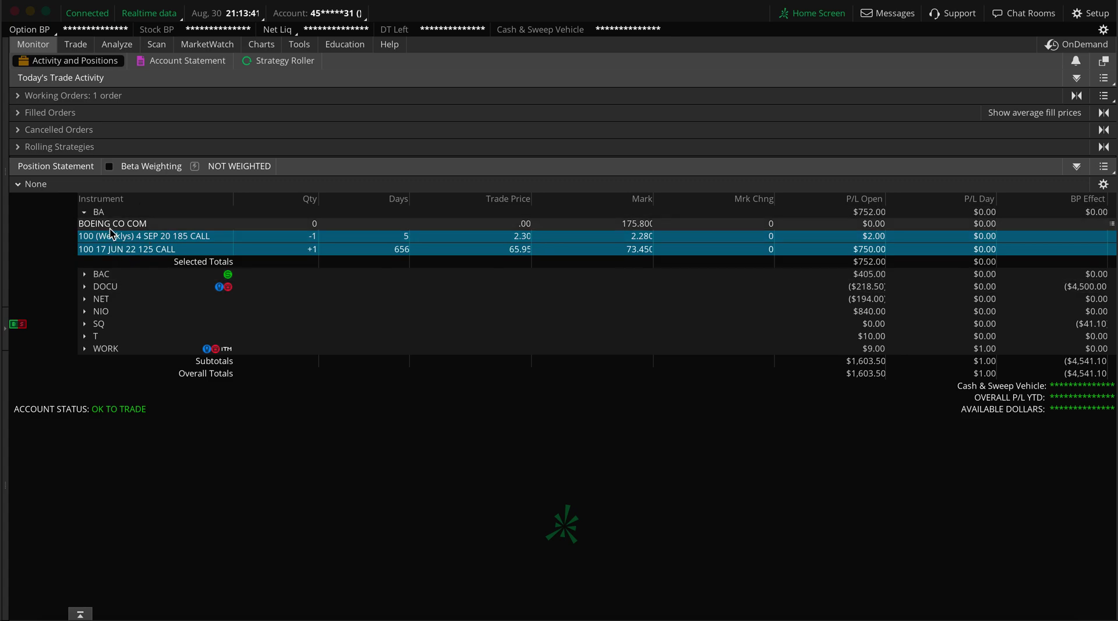
pyautogui.rightClick(156, 240)
pyautogui.moveTo(201, 251)
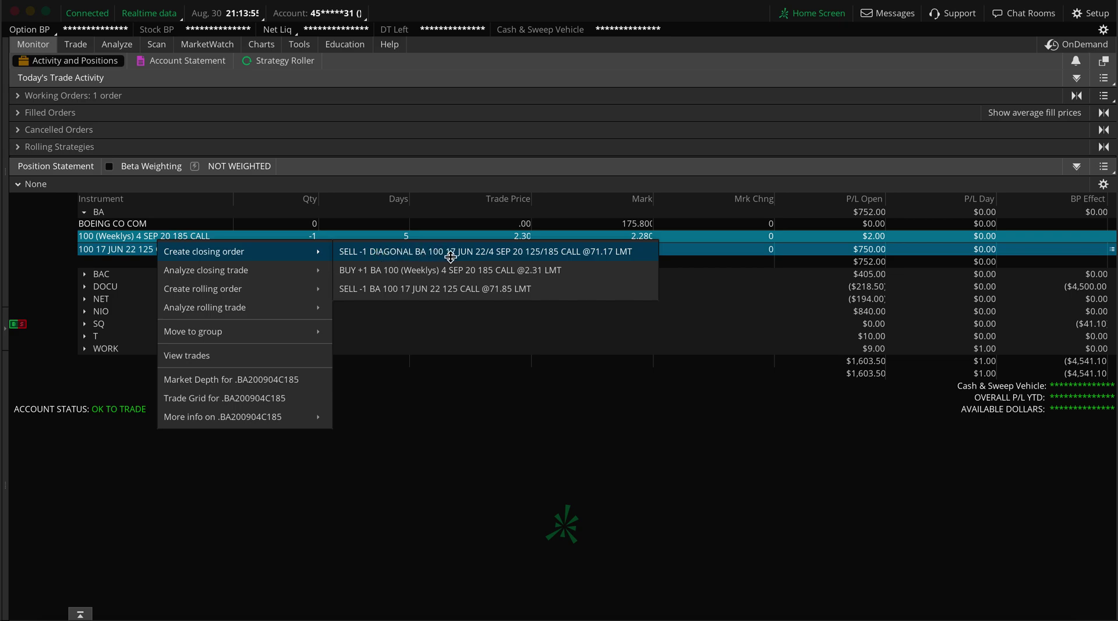
pyautogui.click(417, 256)
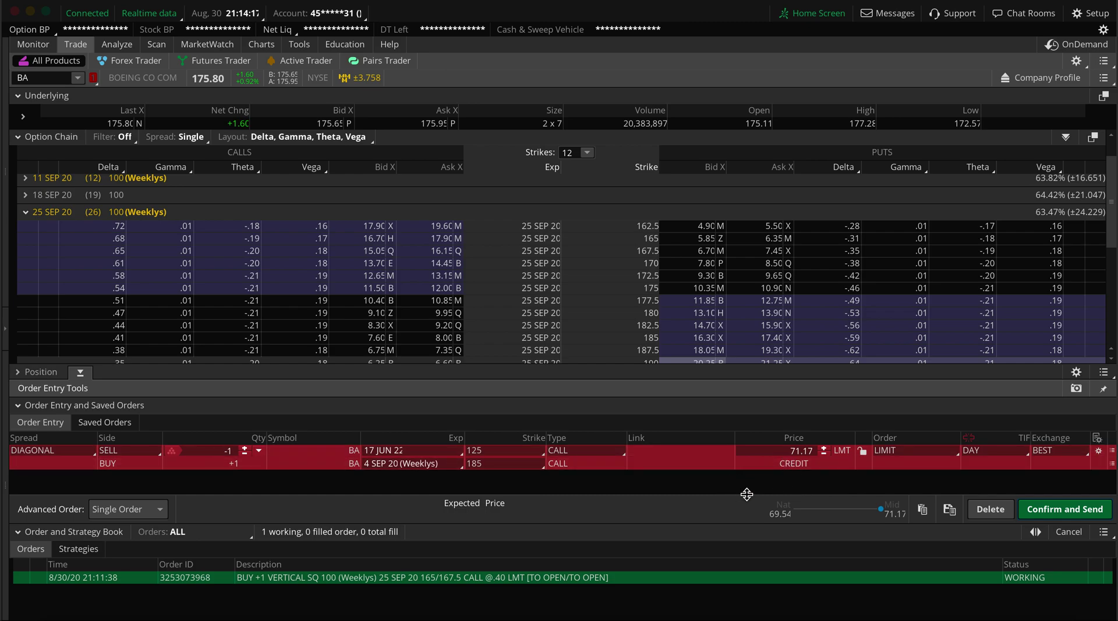
# Review the BA closing order's confirmation and time-in-force choices, and delete the order without sending it.
pyautogui.click(1045, 514)
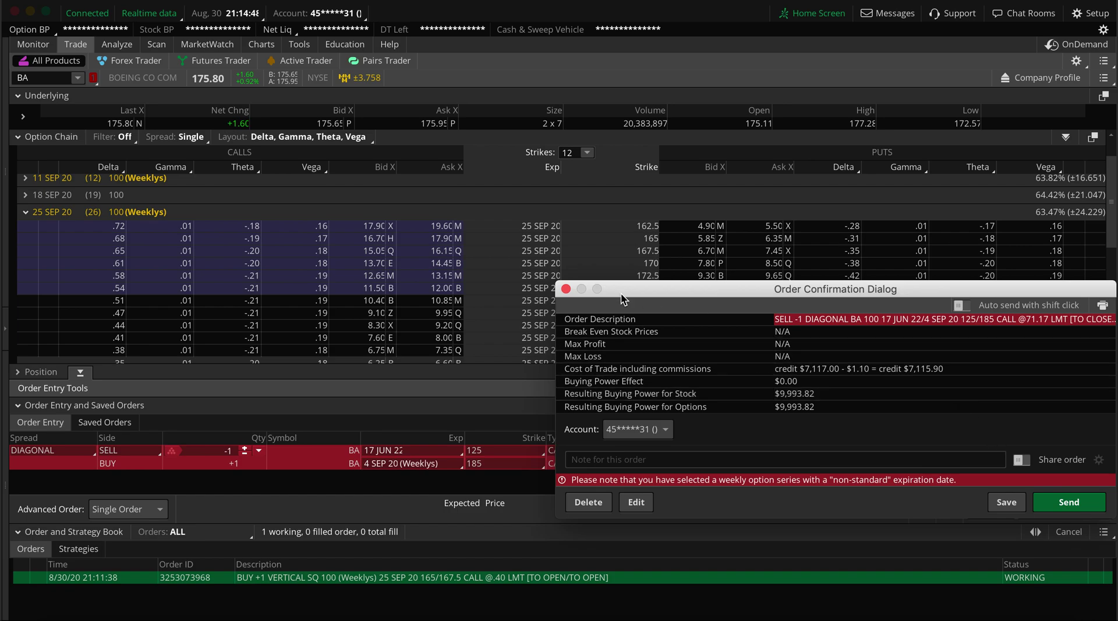
pyautogui.click(565, 288)
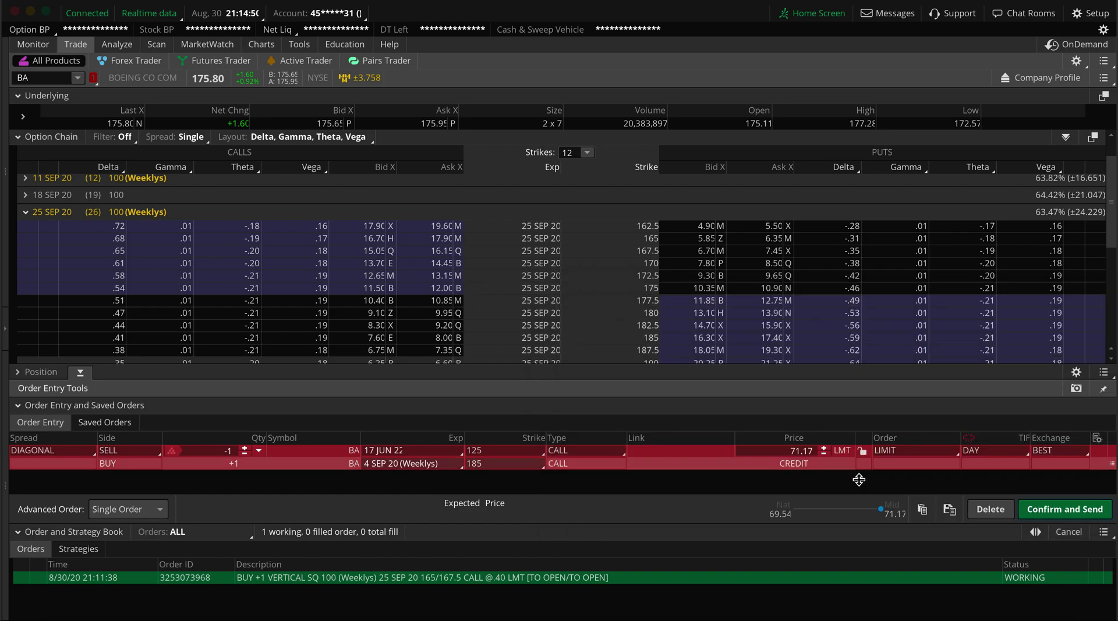
pyautogui.click(986, 453)
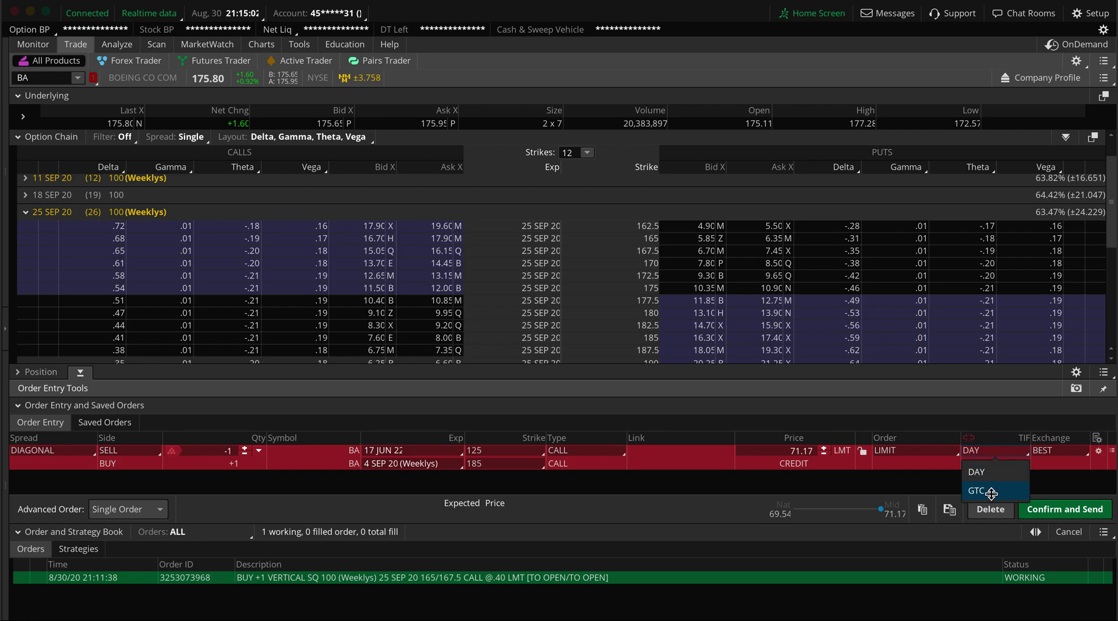
pyautogui.click(930, 479)
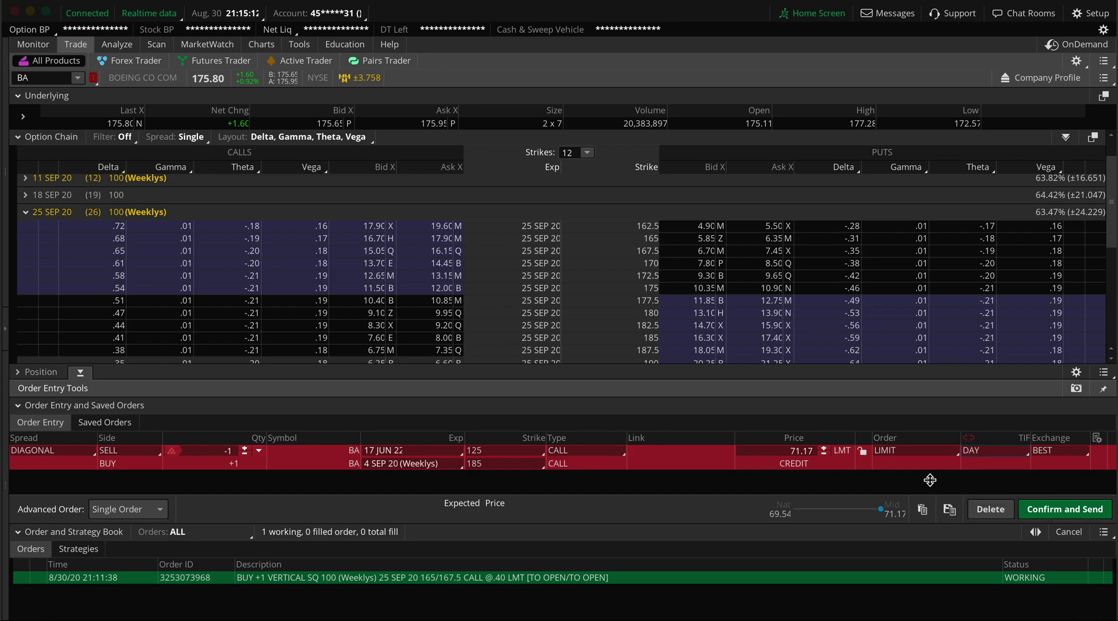
pyautogui.click(990, 509)
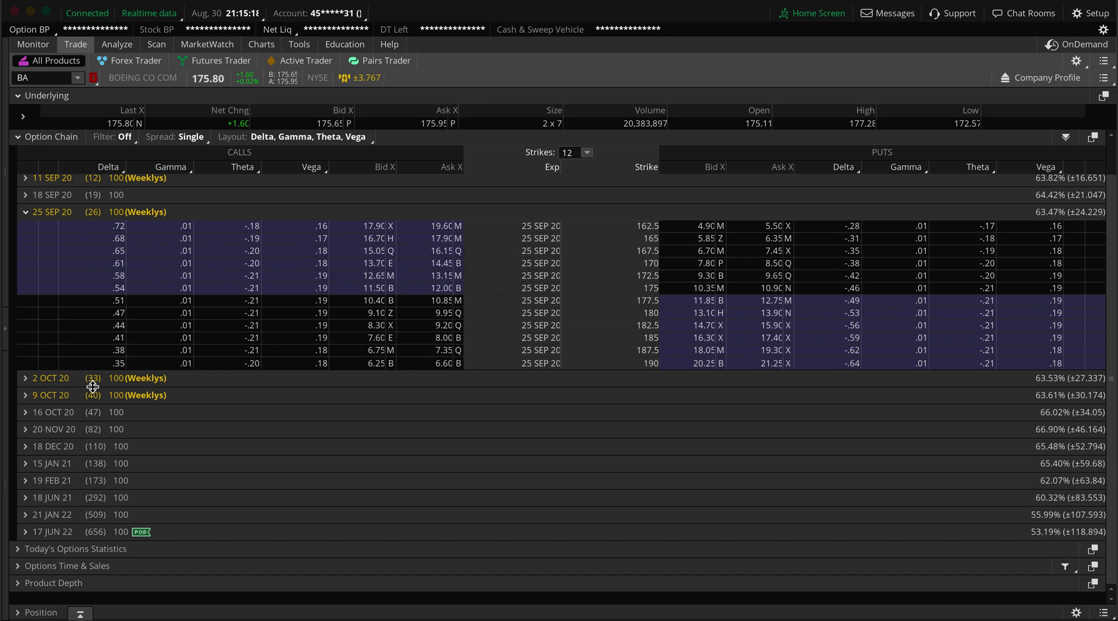
# Show the position statement, collapse the 25 SEP 20 expiration, and load the symbol NET.
pyautogui.click(21, 612)
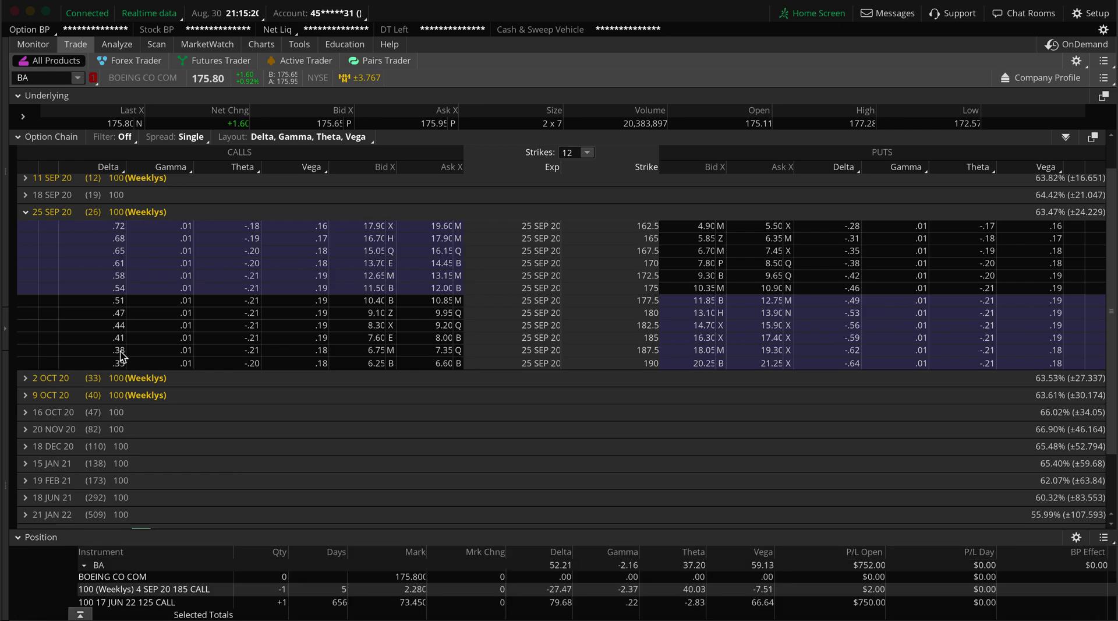
pyautogui.click(23, 213)
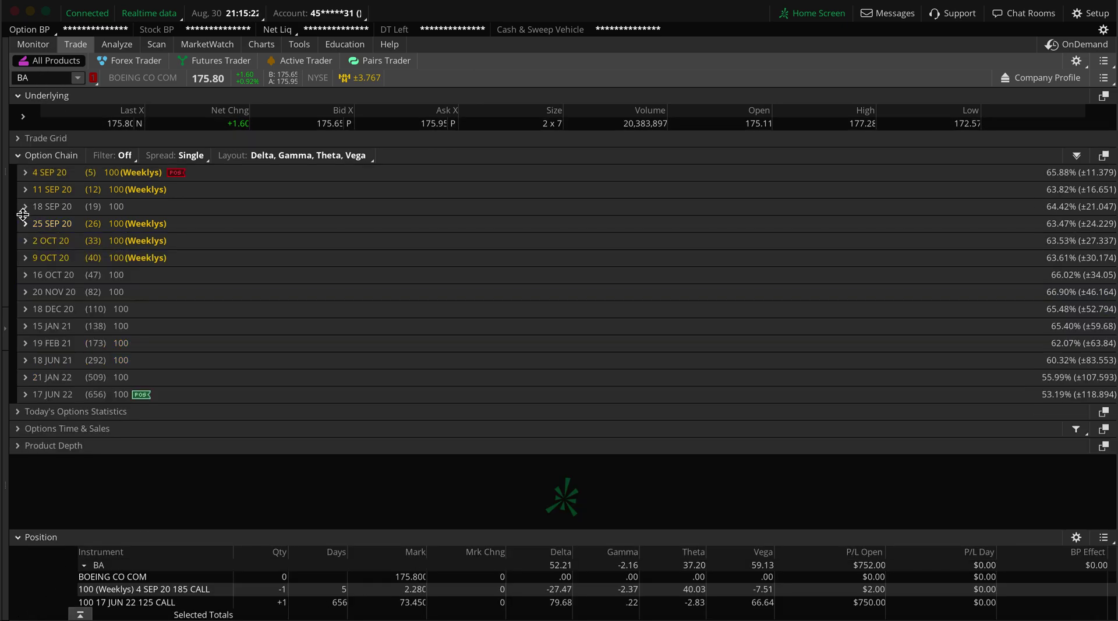
pyautogui.click(42, 78)
pyautogui.write('NE')
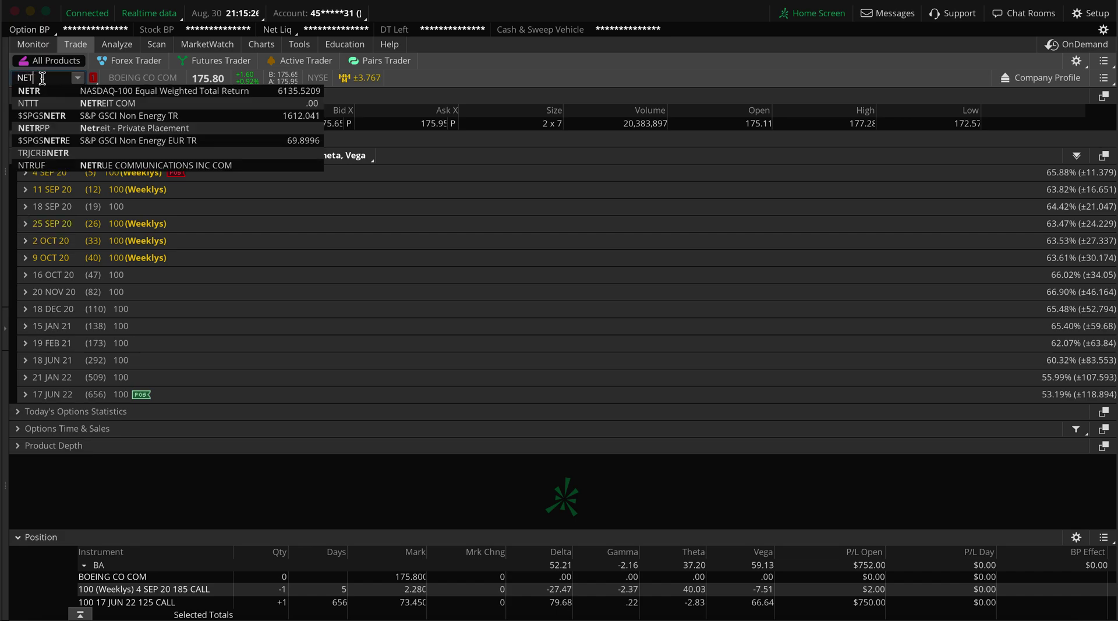
pyautogui.write('T')
pyautogui.press('Return')
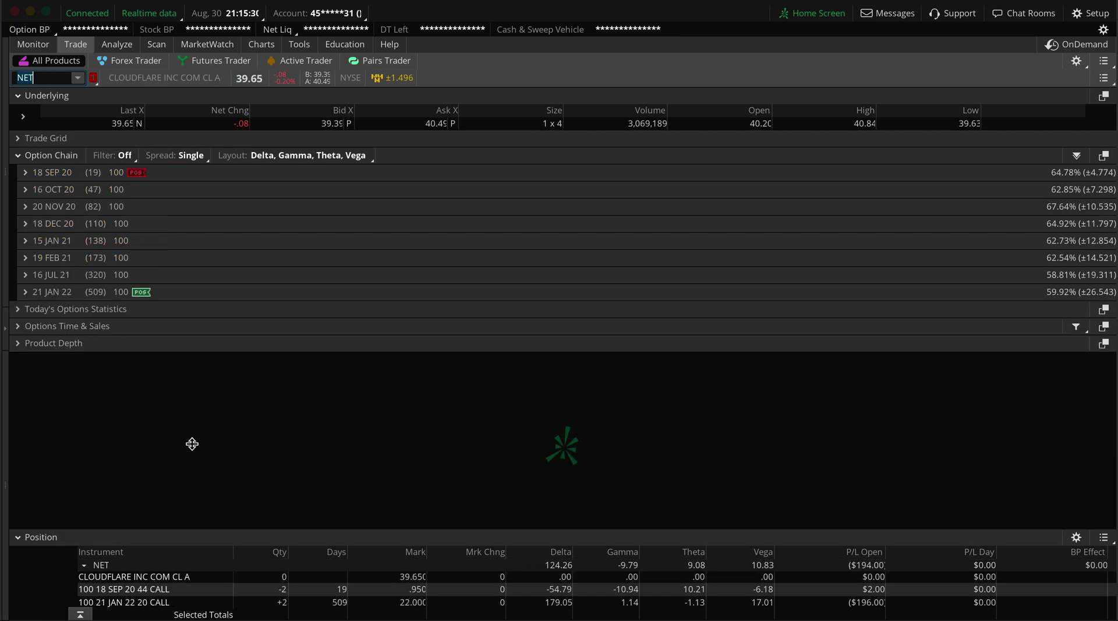
# Create a diagonal closing order for both NET call positions, 18 SEP 20 44 and 21 JAN 22 20, and delete it without sending.
pyautogui.click(175, 589)
pyautogui.hotkey('shift', 'Down')
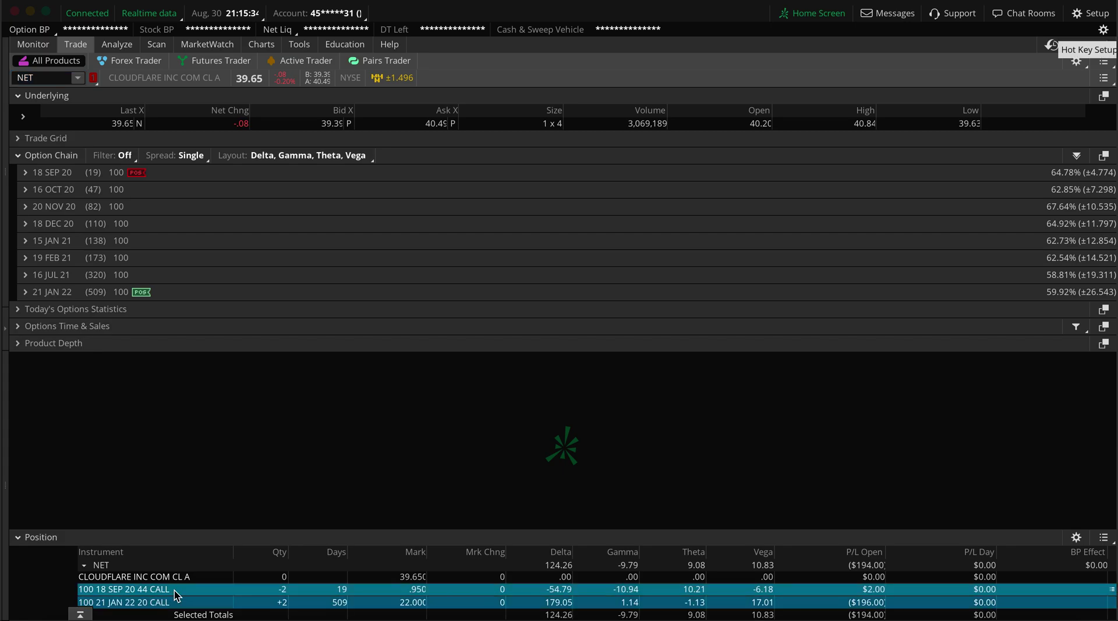
pyautogui.rightClick(175, 590)
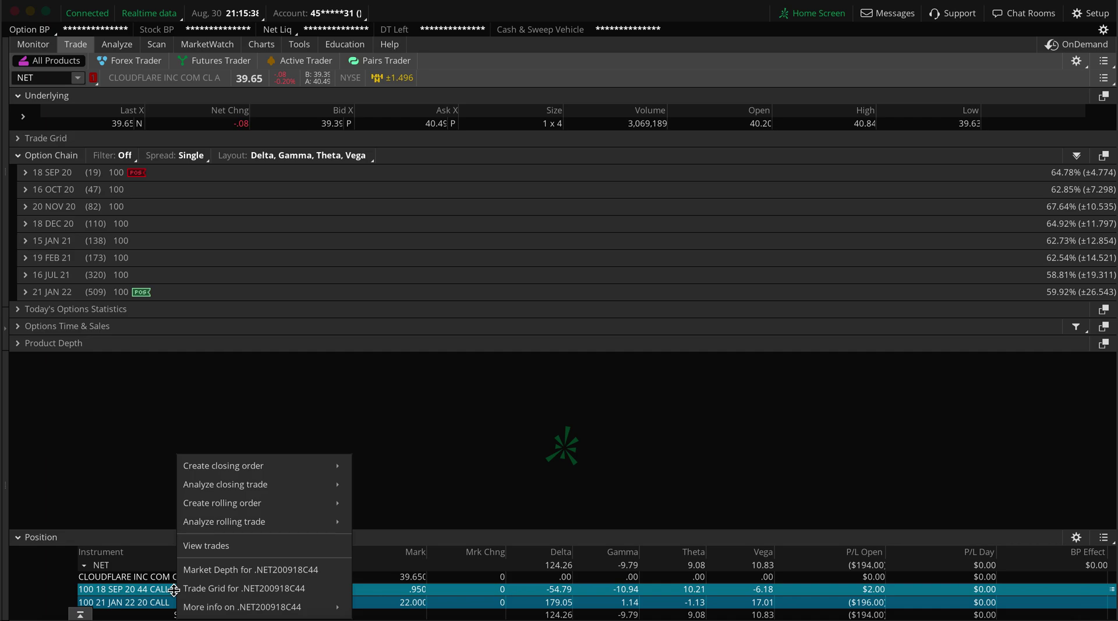
pyautogui.moveTo(235, 465)
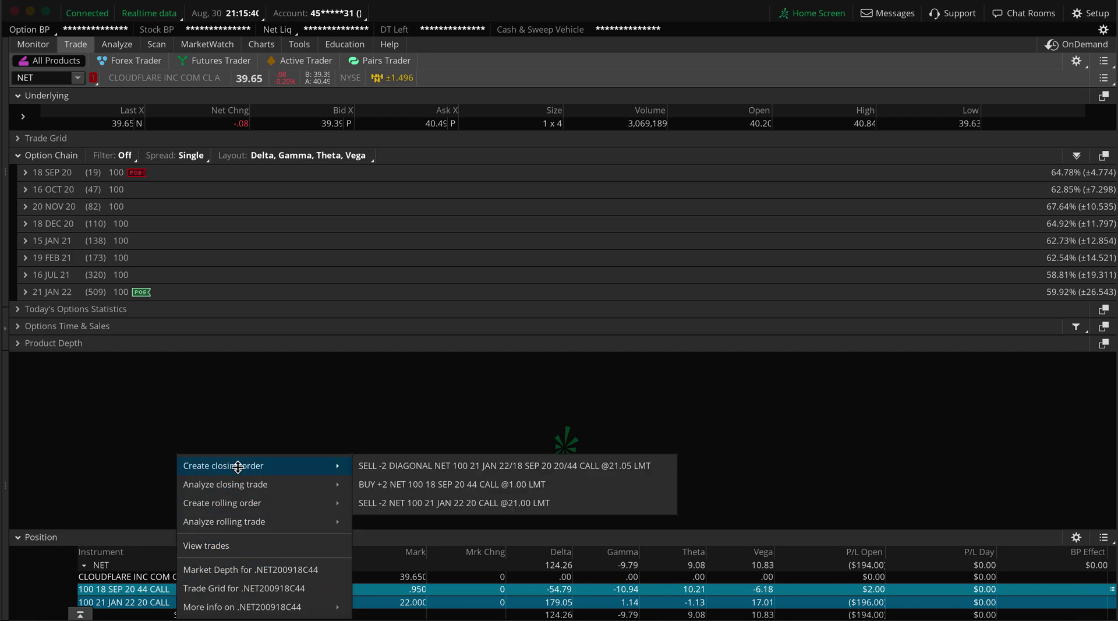
pyautogui.click(432, 465)
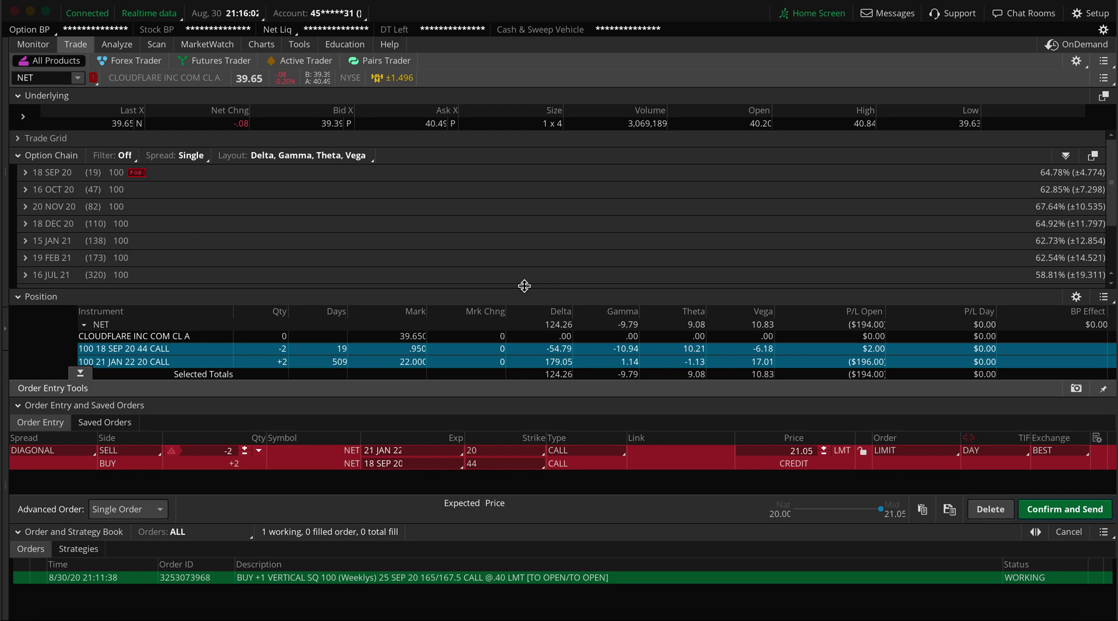
pyautogui.click(18, 300)
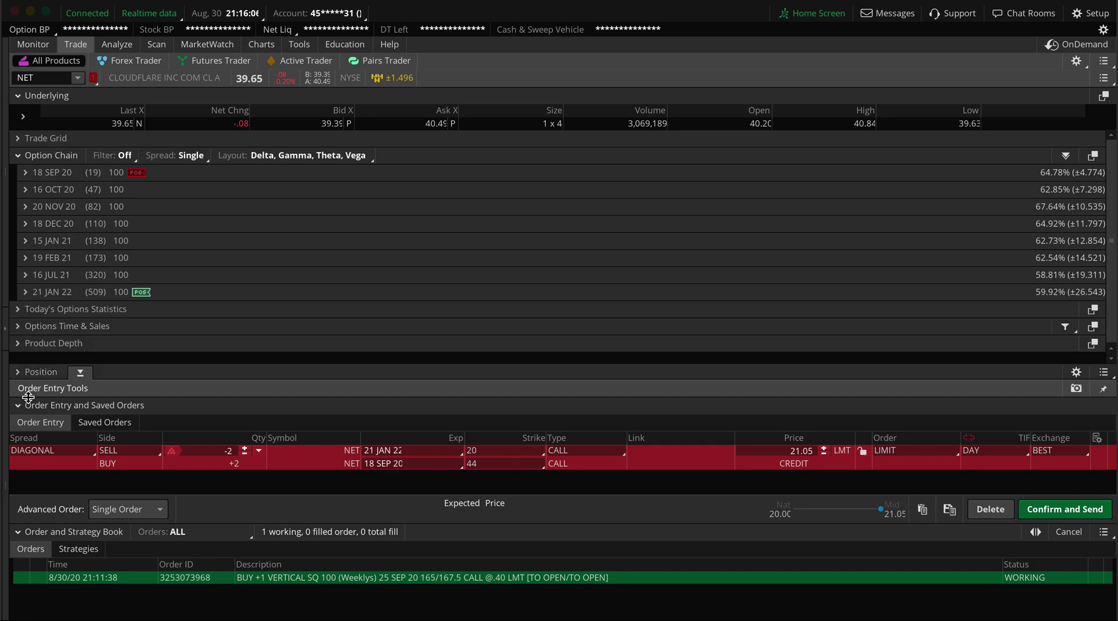
pyautogui.click(990, 509)
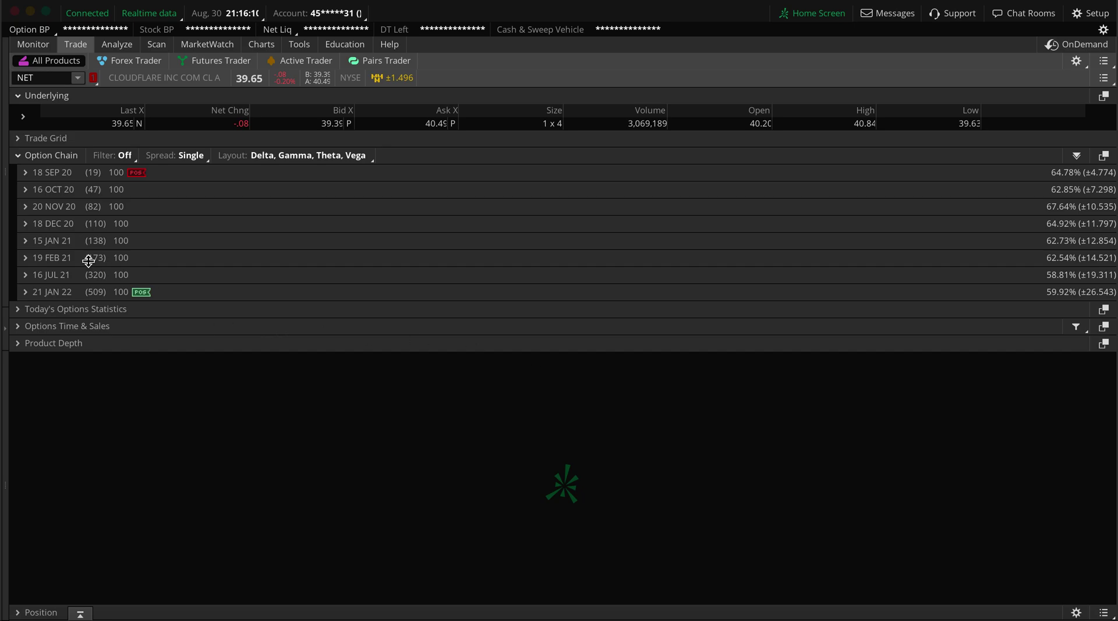
# Expand NET's 18 SEP 20 expiration and review the trades and closing-order choices for the 44 call position marked in the chain.
pyautogui.click(26, 173)
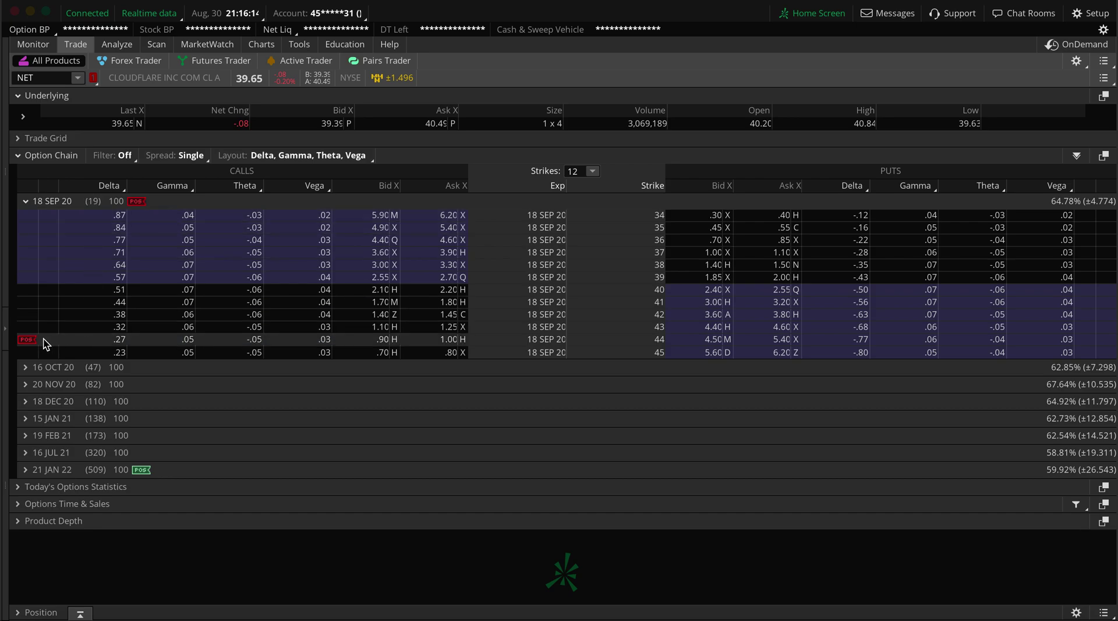
pyautogui.click(25, 340)
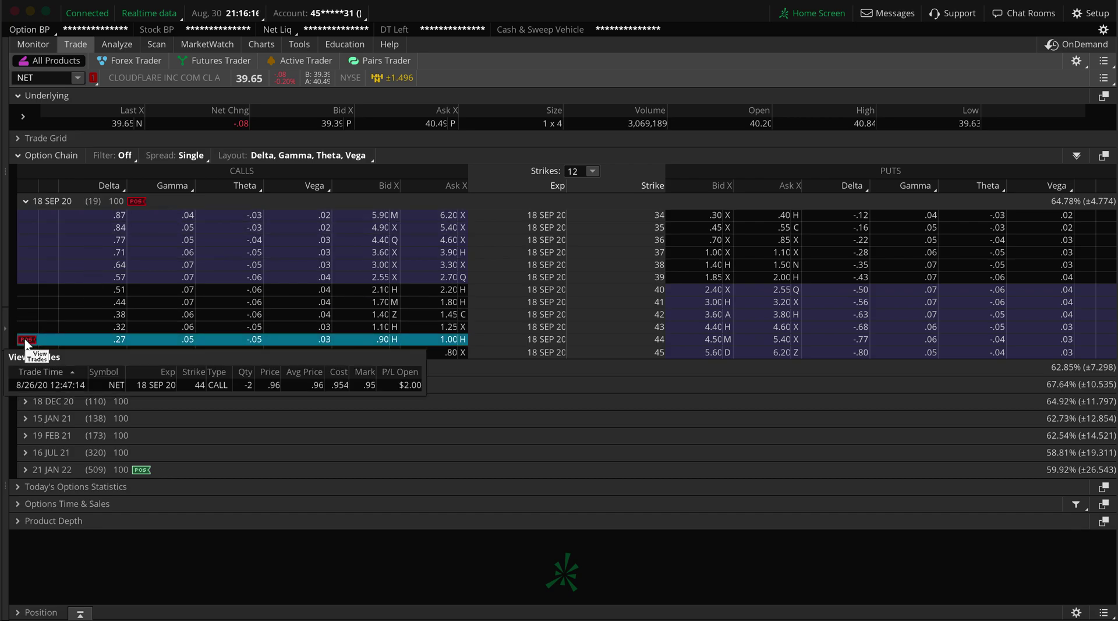
pyautogui.rightClick(26, 342)
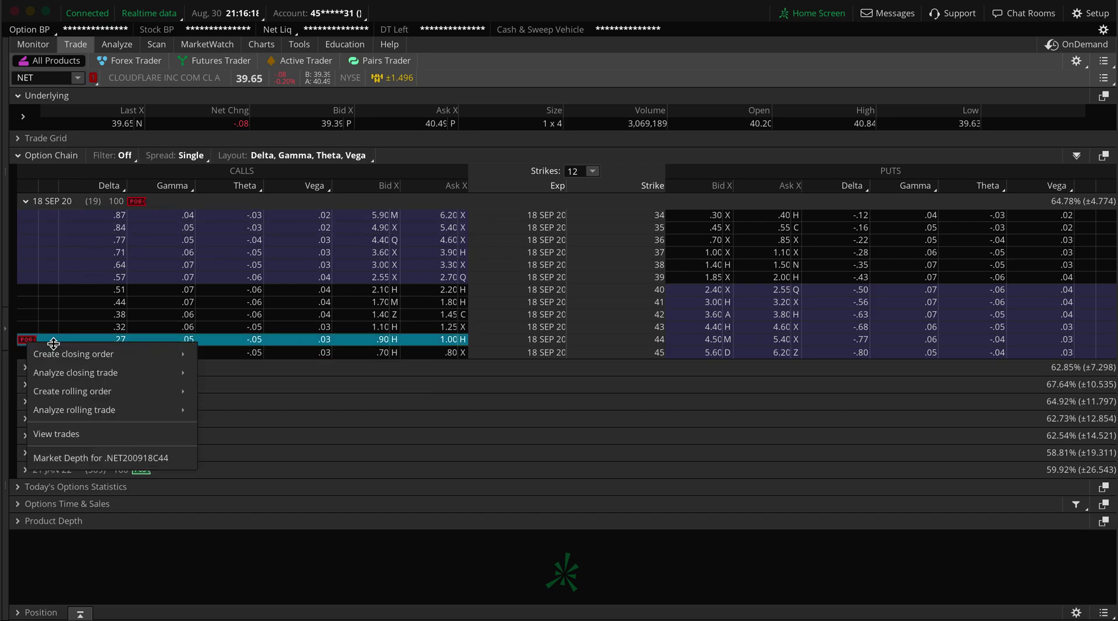
pyautogui.moveTo(79, 354)
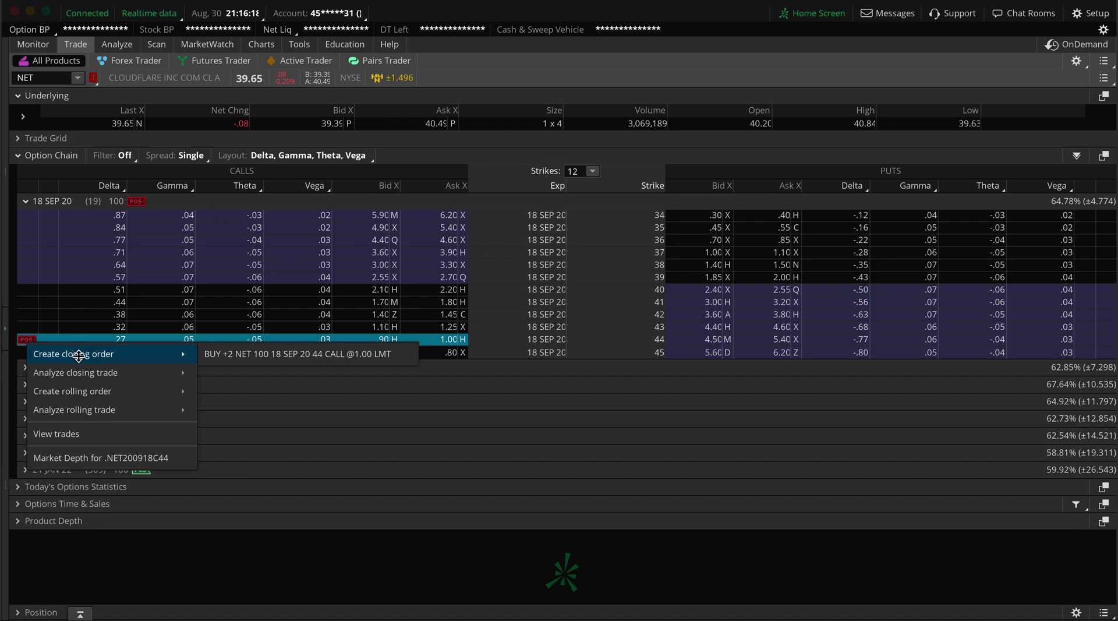
pyautogui.click(38, 290)
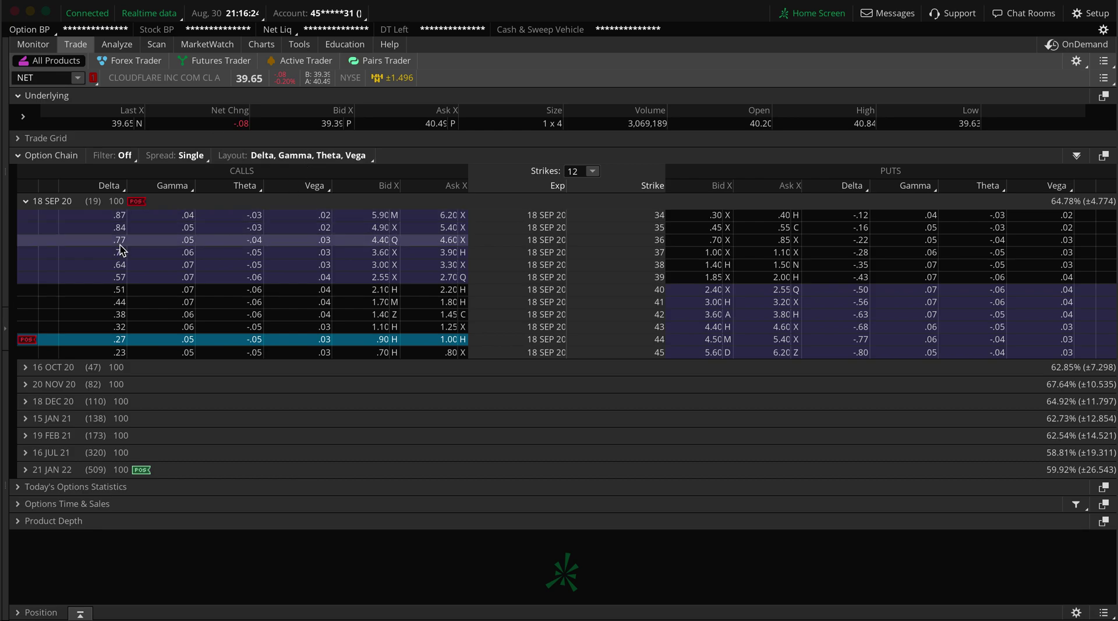
pyautogui.click(27, 339)
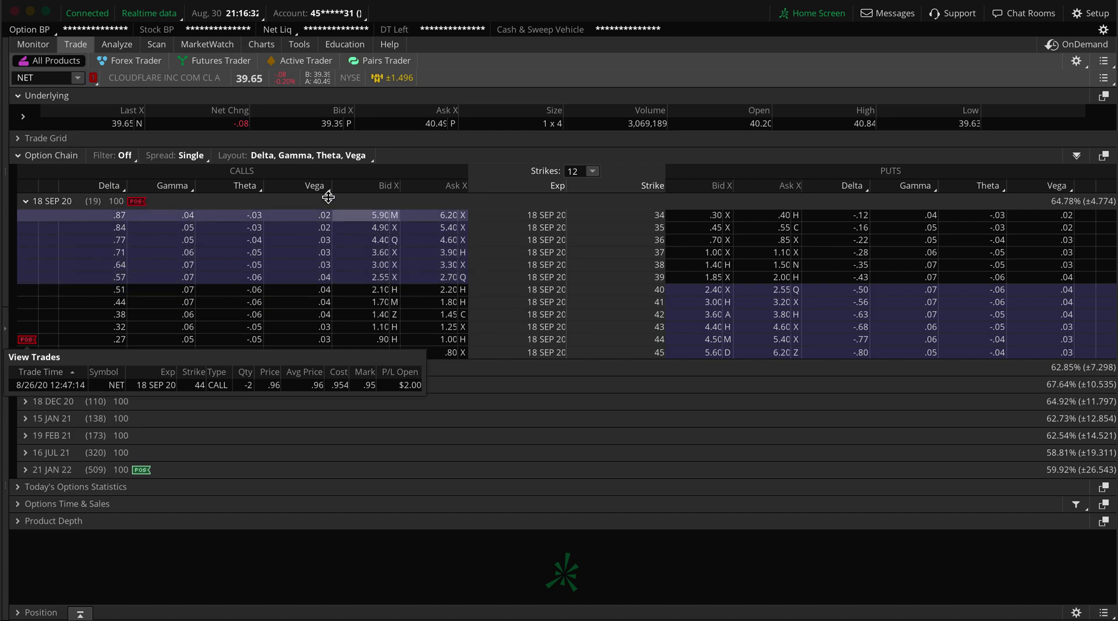
# Switch the option chain layout to Position, Intrinsic, Extrinsic to view those columns.
pyautogui.click(338, 159)
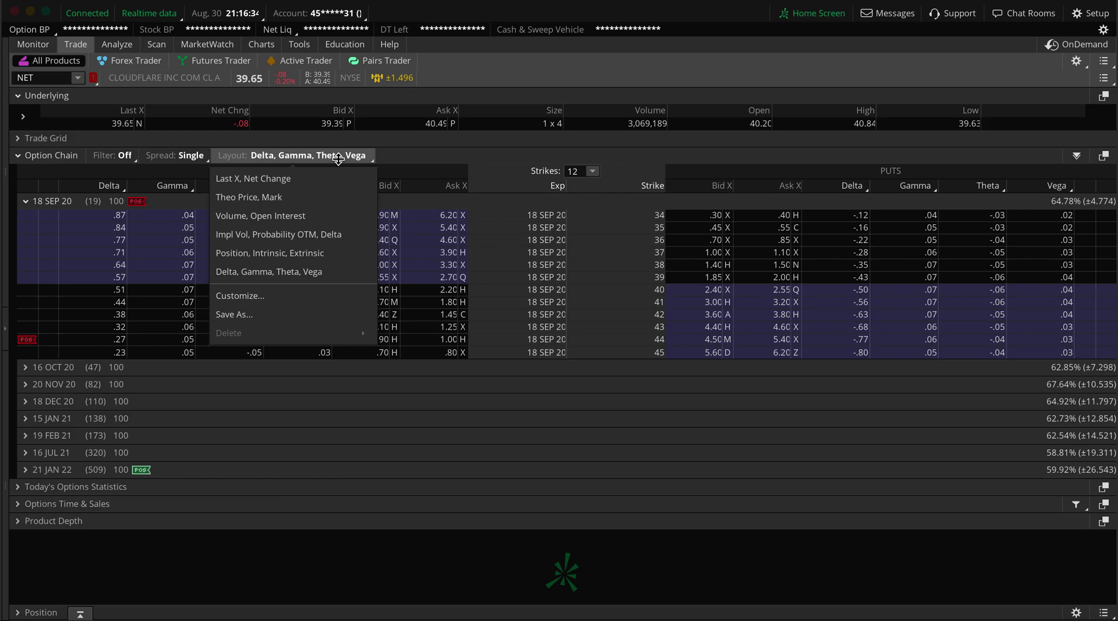
pyautogui.click(322, 216)
pyautogui.click(328, 155)
pyautogui.click(283, 253)
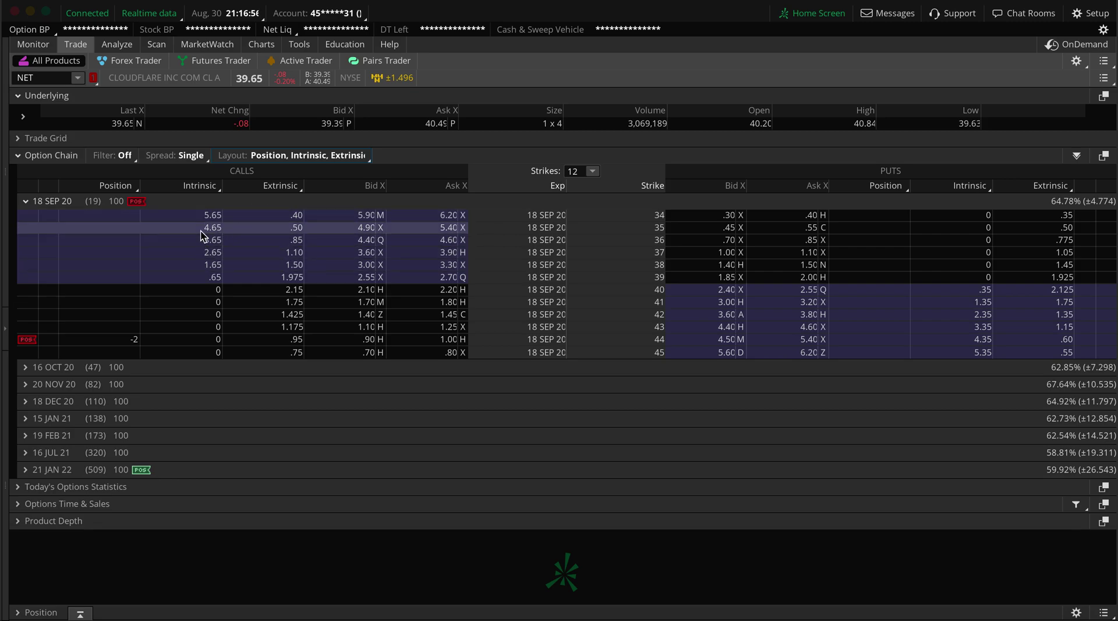
# View the option chain in the Volume, Open Interest layout, followed by the Impl Vol, Probability OTM, Delta layout.
pyautogui.click(332, 154)
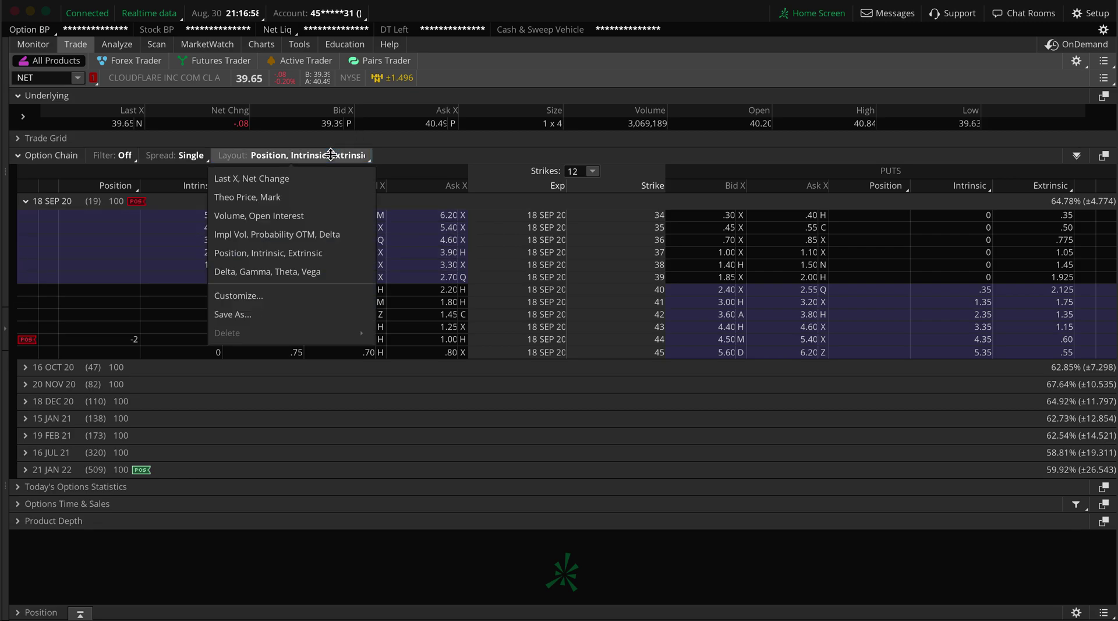
pyautogui.click(324, 216)
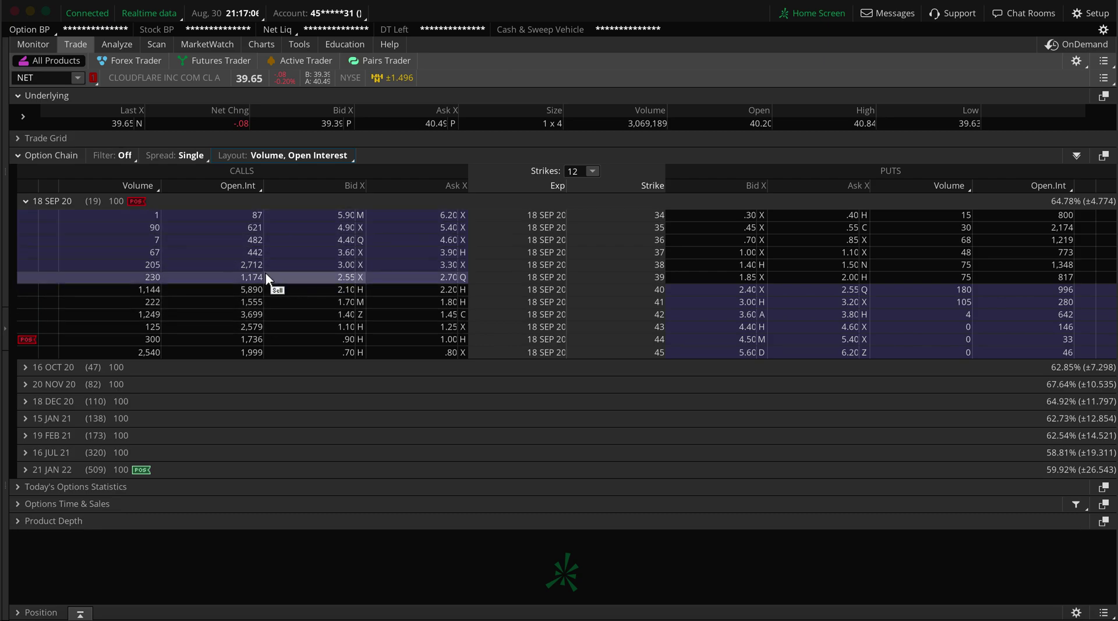
pyautogui.click(322, 156)
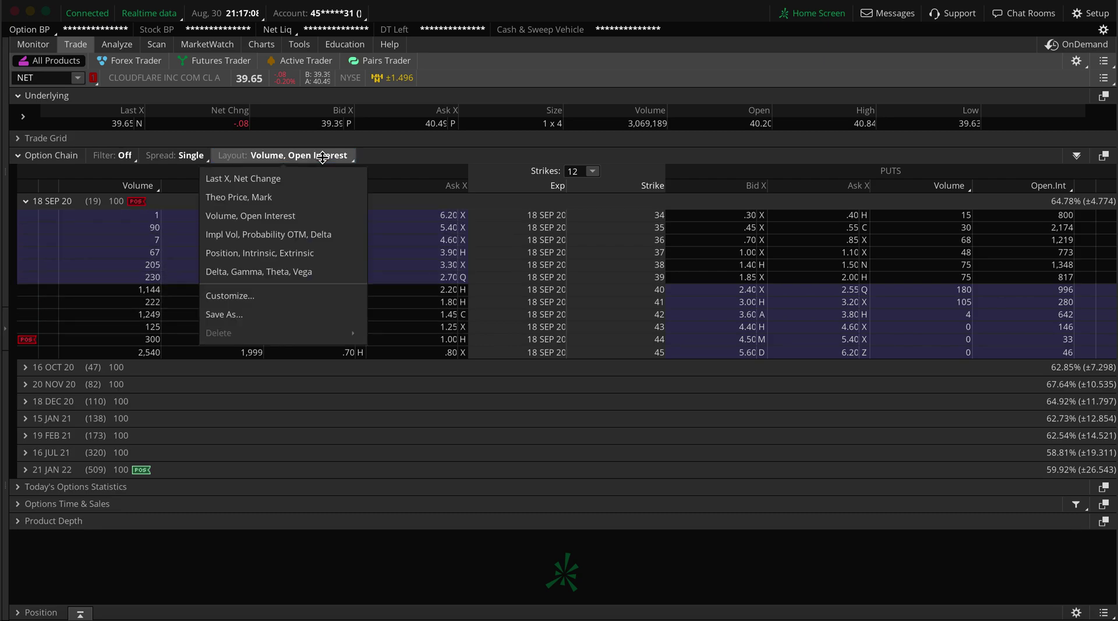
pyautogui.click(272, 234)
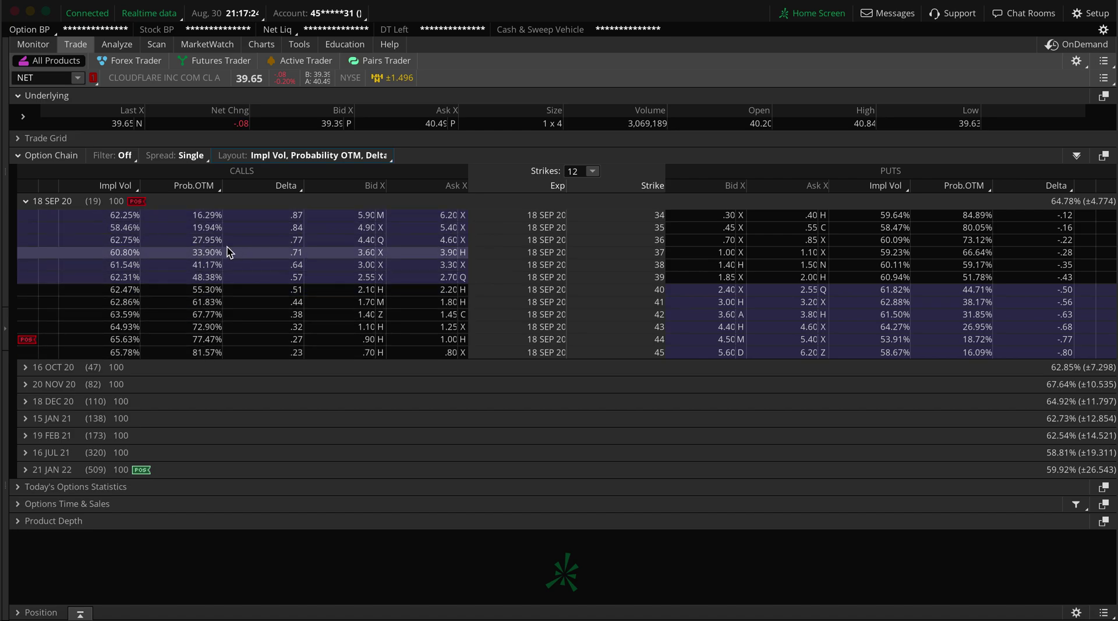
# Set the option chain layout to Theo Price, Mark.
pyautogui.click(360, 156)
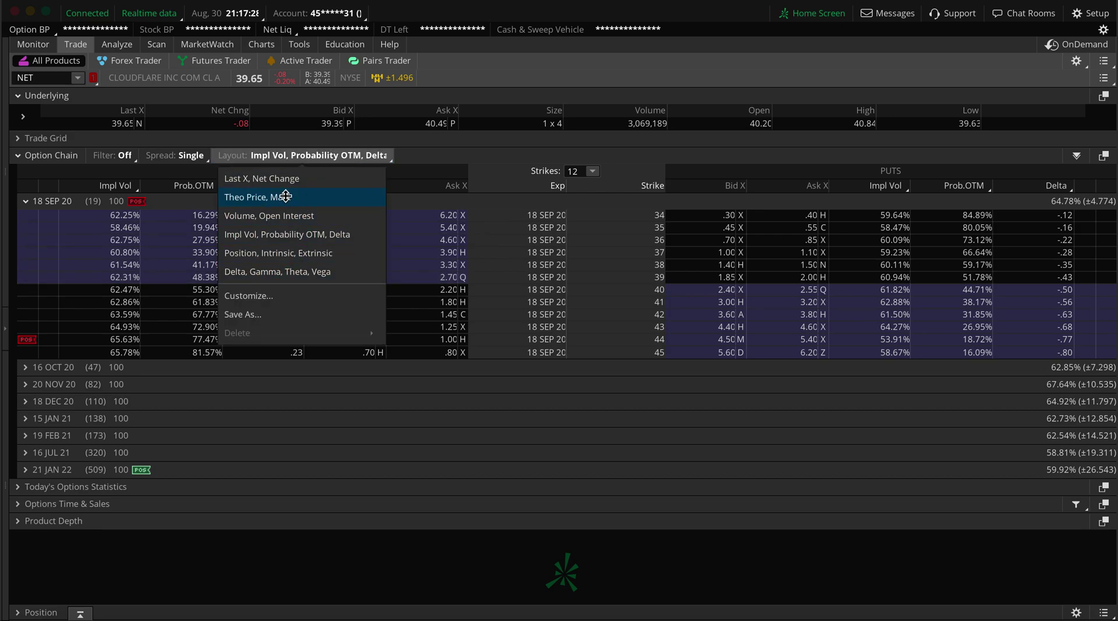
pyautogui.click(312, 193)
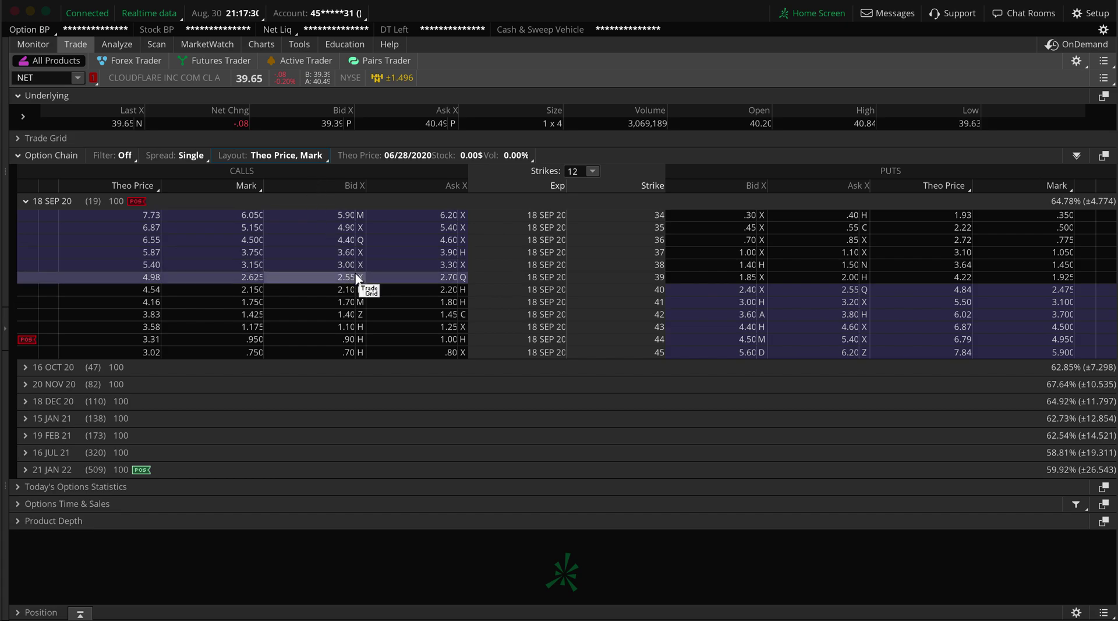